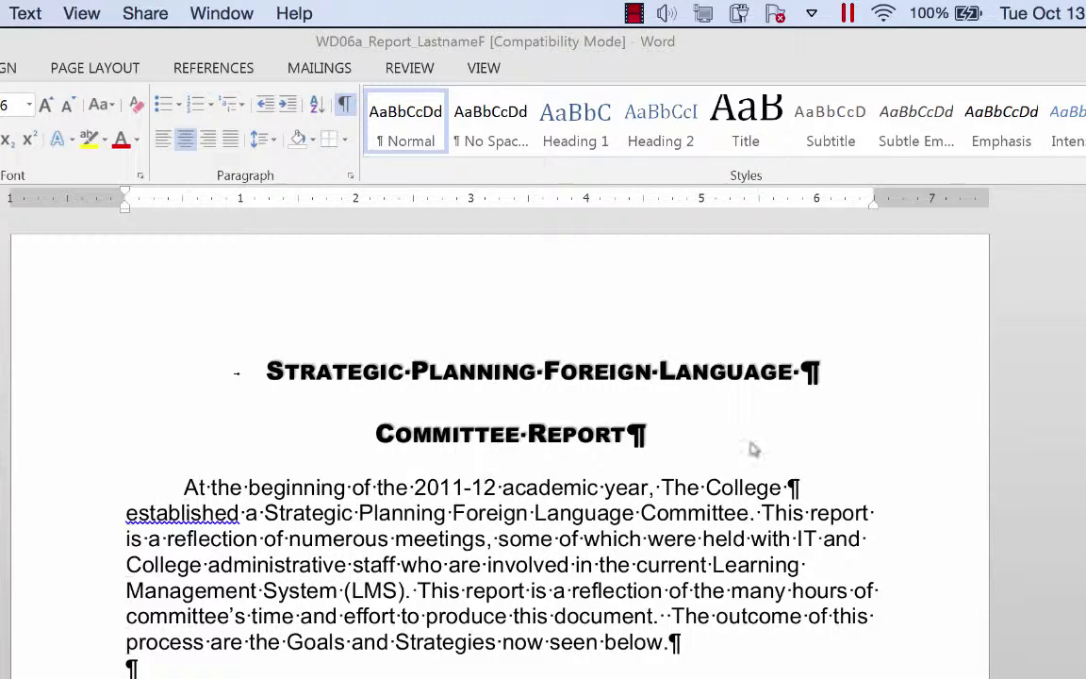
Step: Bring the Word window forward and scroll through the report to review it
click(950, 408)
scroll(942, 412, down, 2)
scroll(942, 412, down, 3)
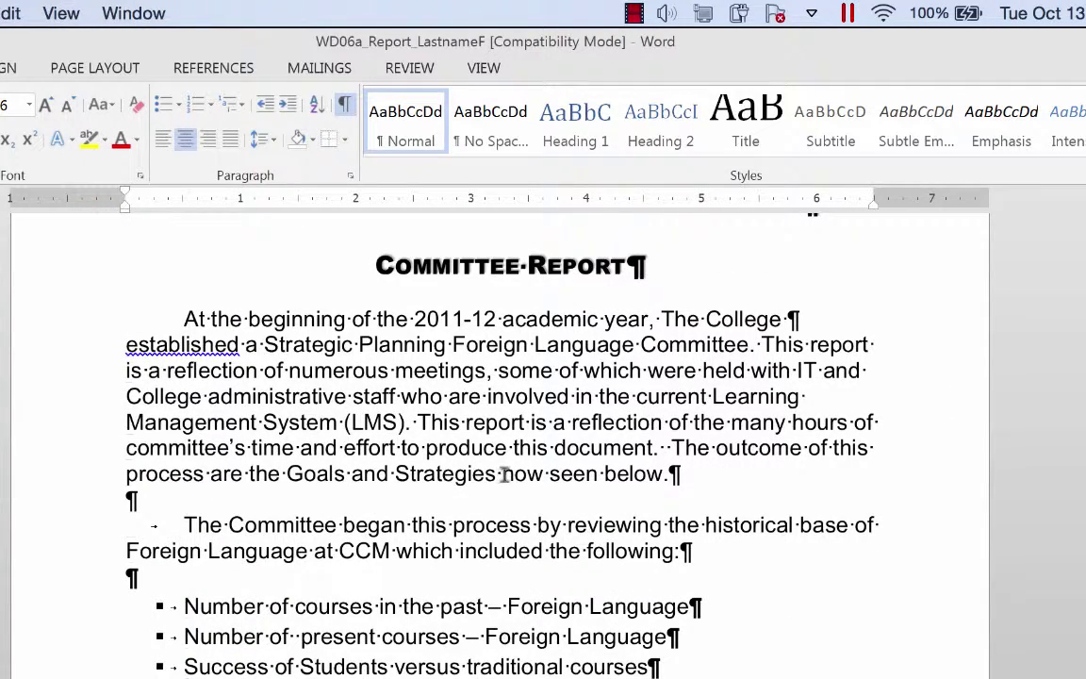
scroll(453, 427, down, 5)
scroll(833, 474, down, 2)
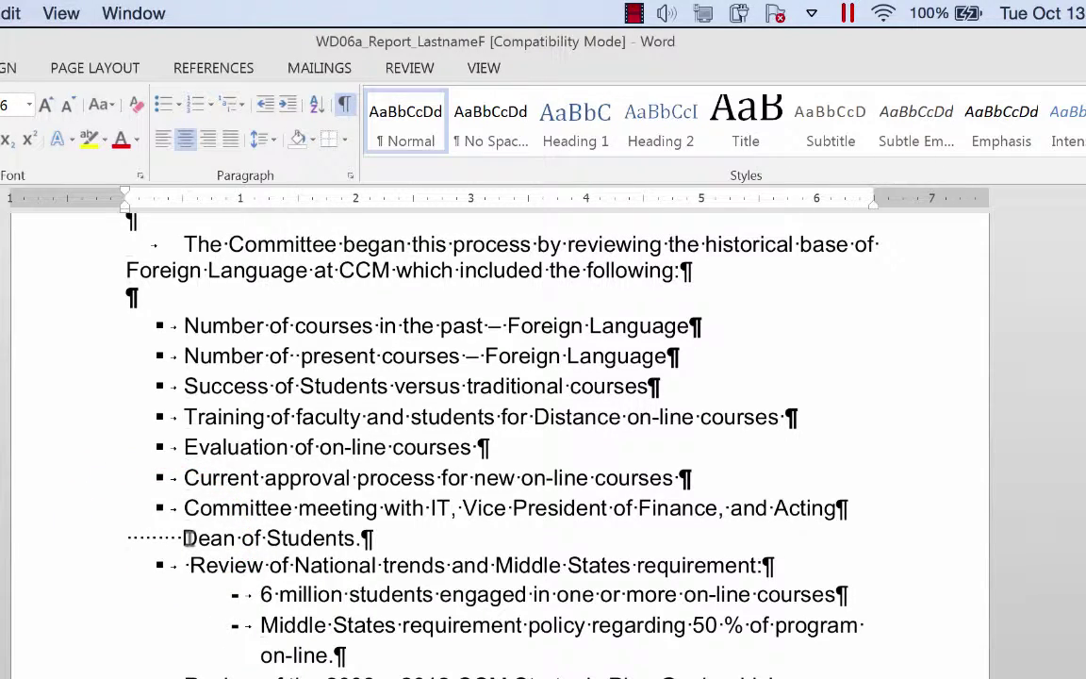
scroll(354, 592, down, 5)
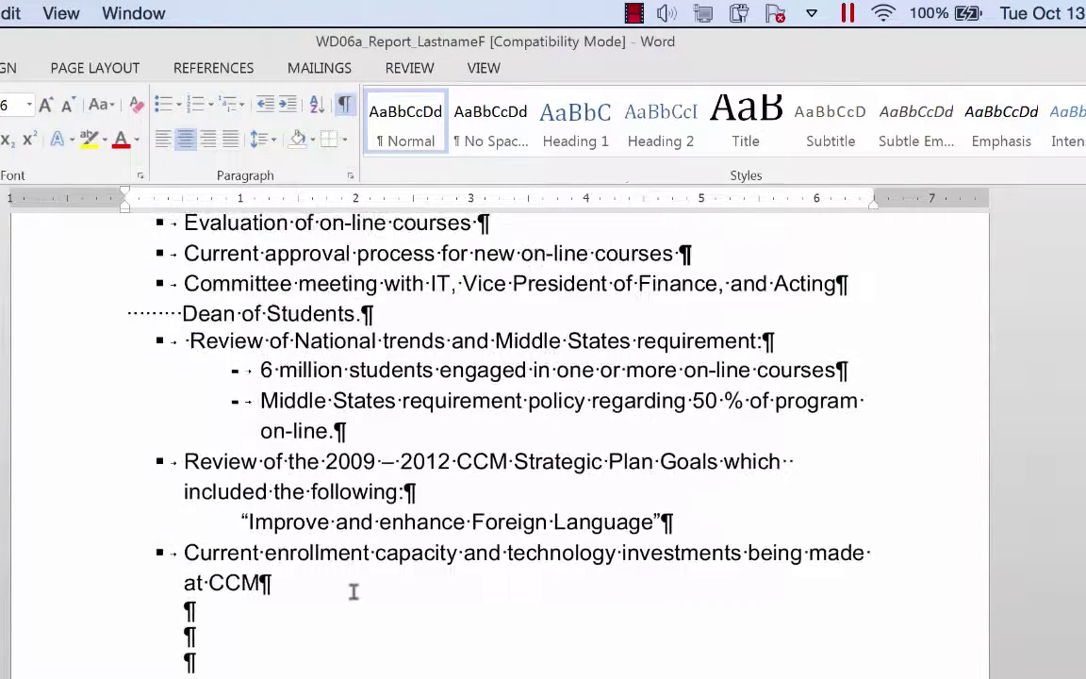
scroll(353, 592, up, 2)
scroll(354, 592, down, 4)
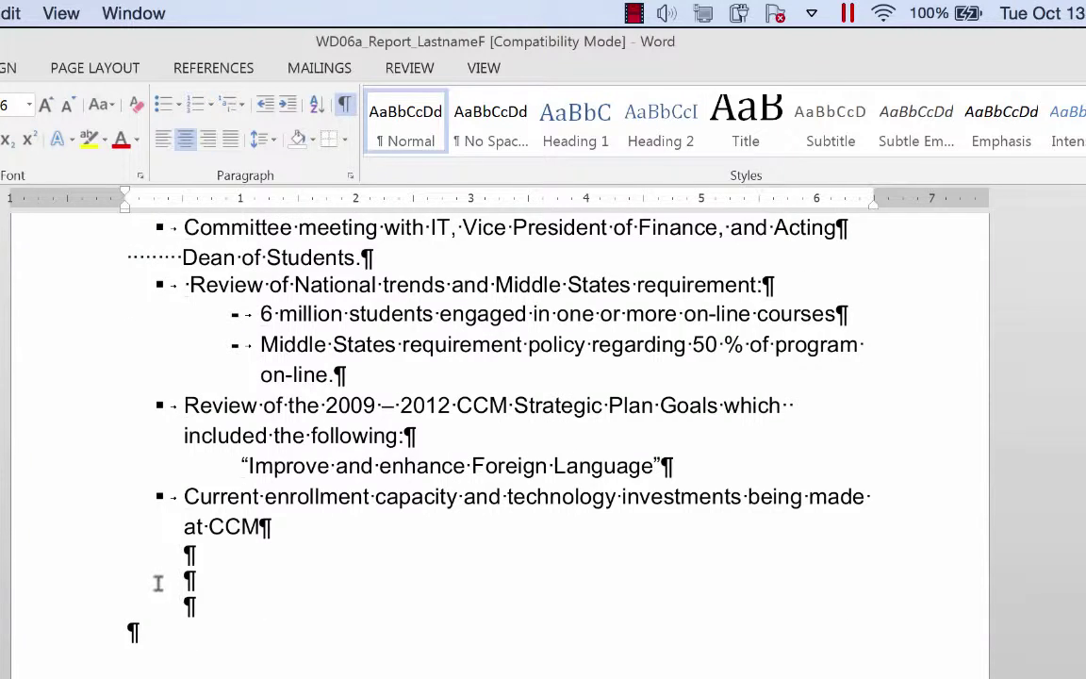
scroll(514, 563, down, 12)
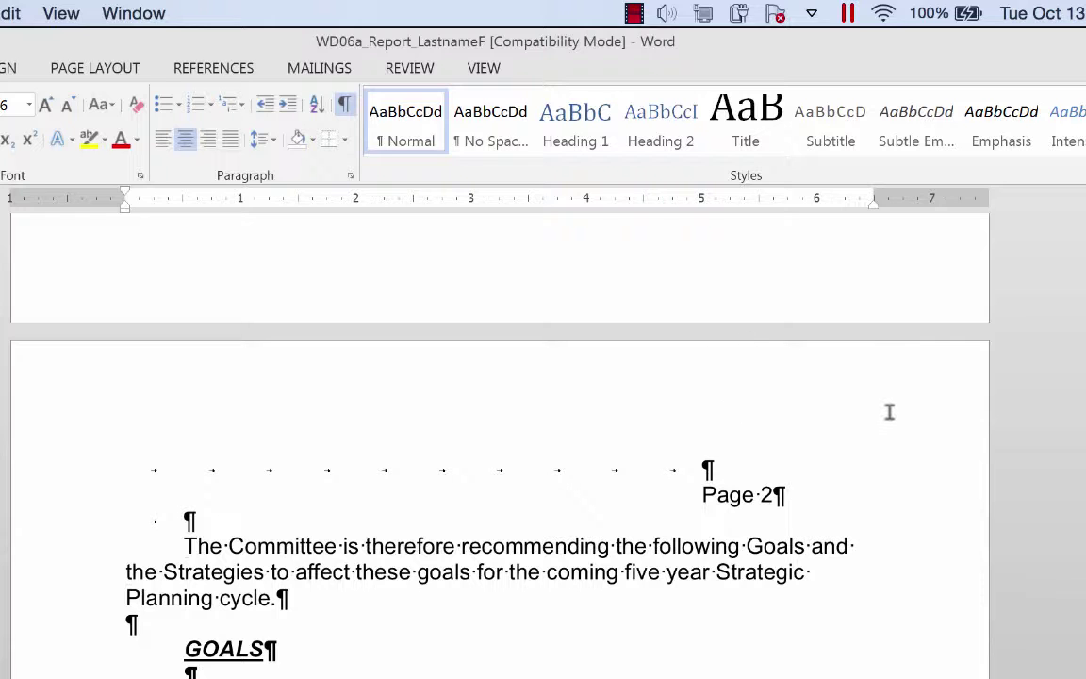
scroll(885, 416, down, 4)
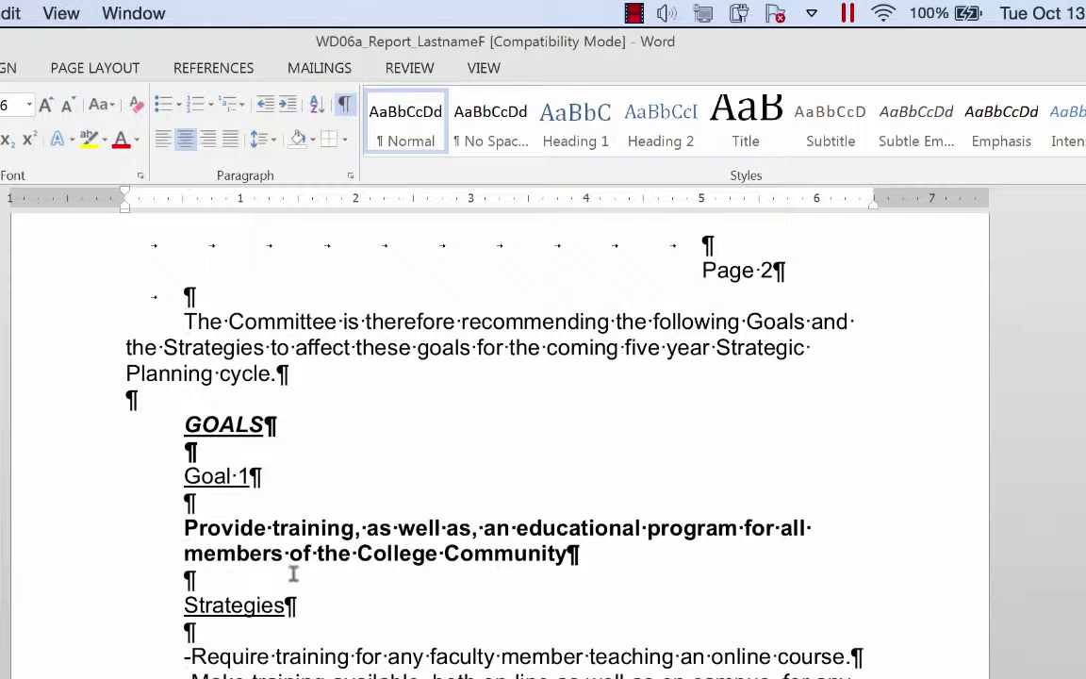
scroll(469, 629, down, 5)
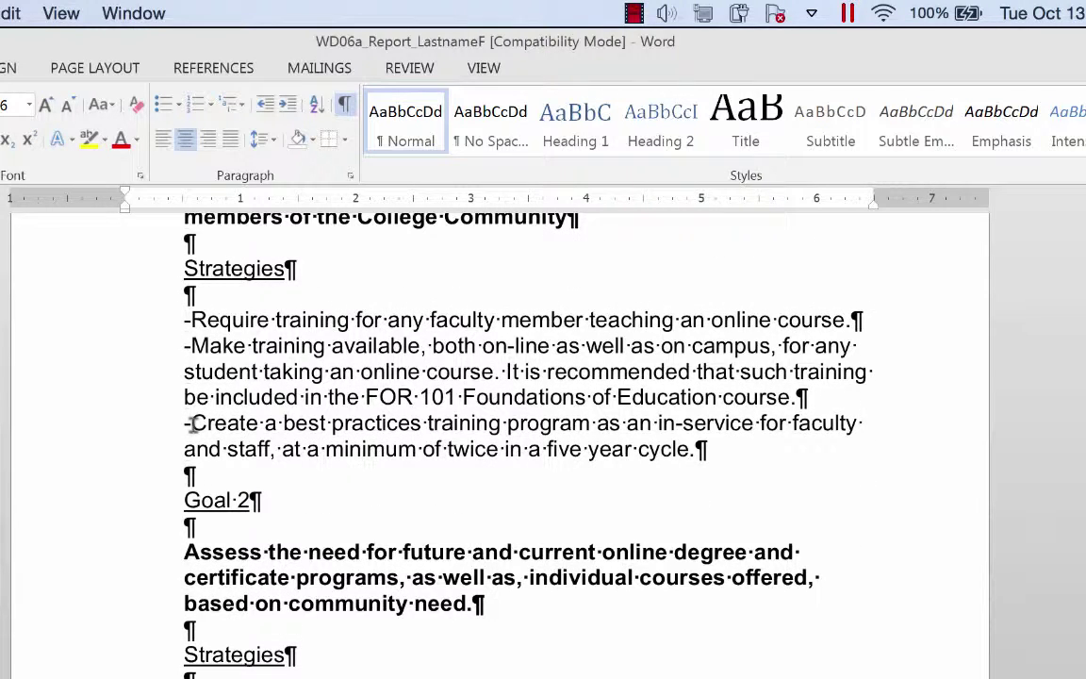
scroll(432, 516, down, 10)
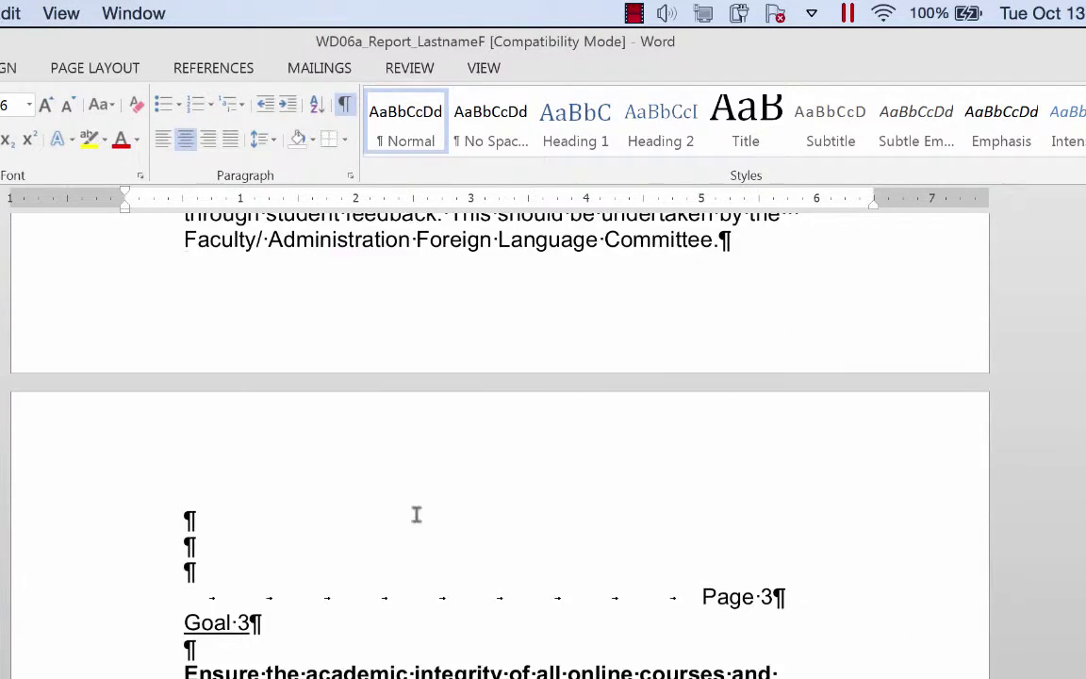
scroll(416, 514, down, 1)
scroll(674, 538, down, 5)
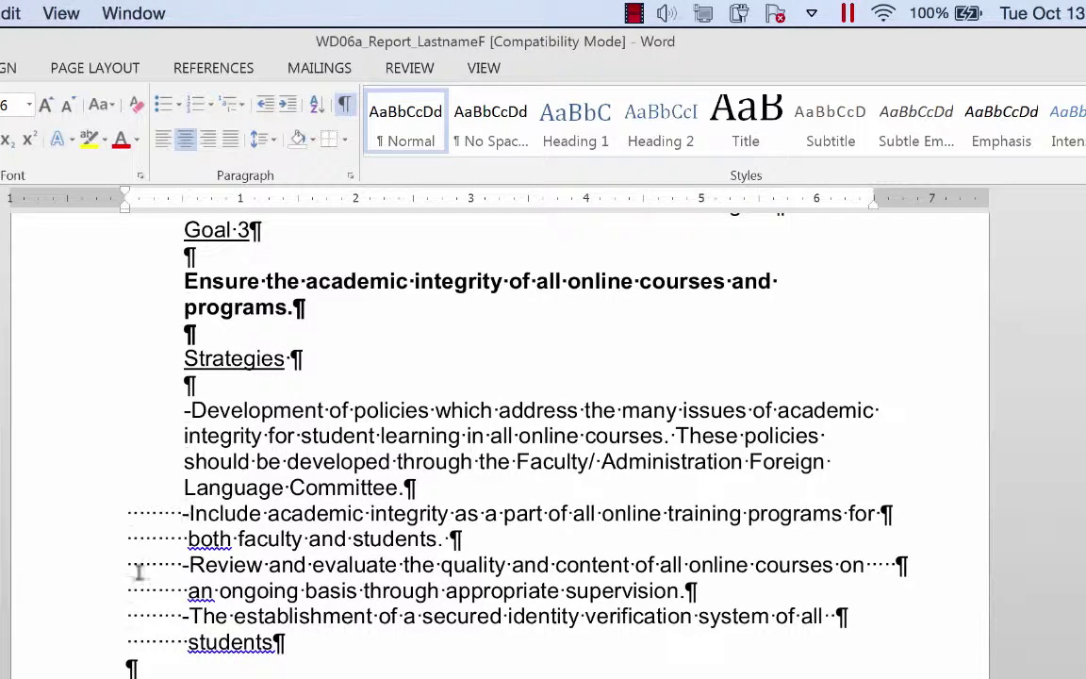
scroll(421, 643, down, 5)
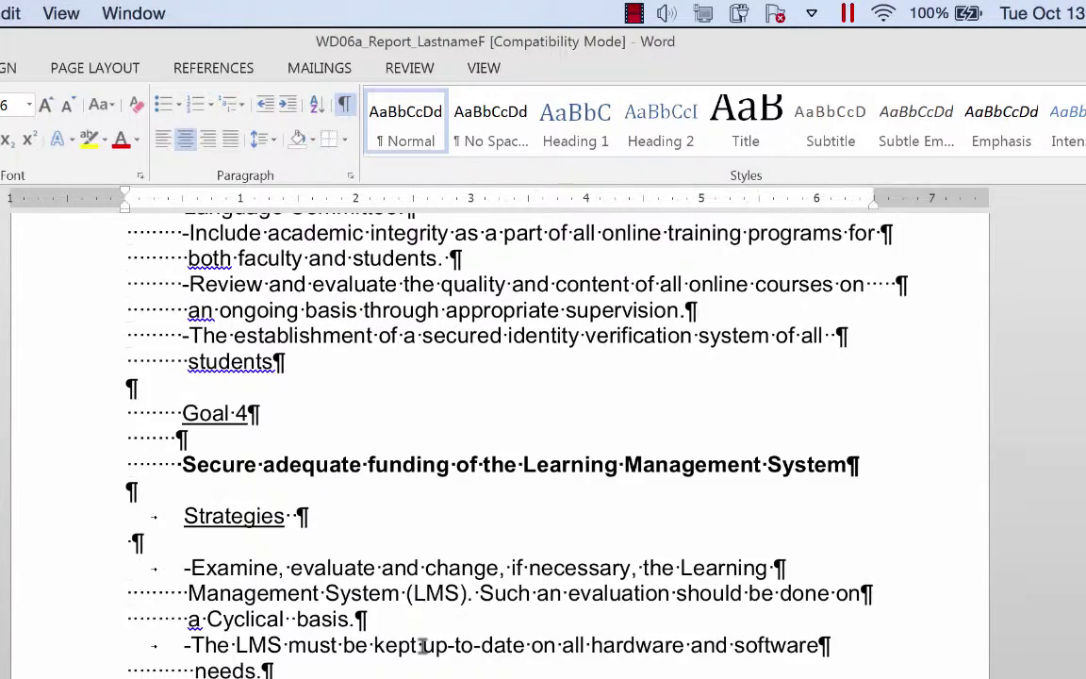
scroll(421, 646, up, 3)
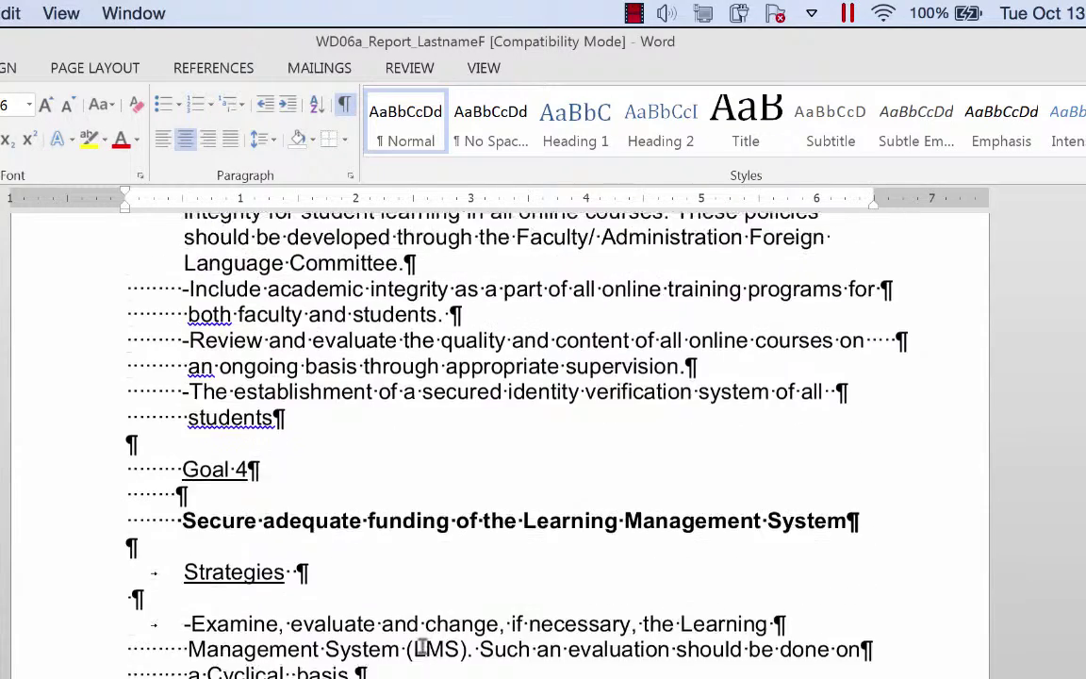
scroll(422, 645, down, 1)
scroll(421, 648, up, 5)
scroll(334, 424, down, 10)
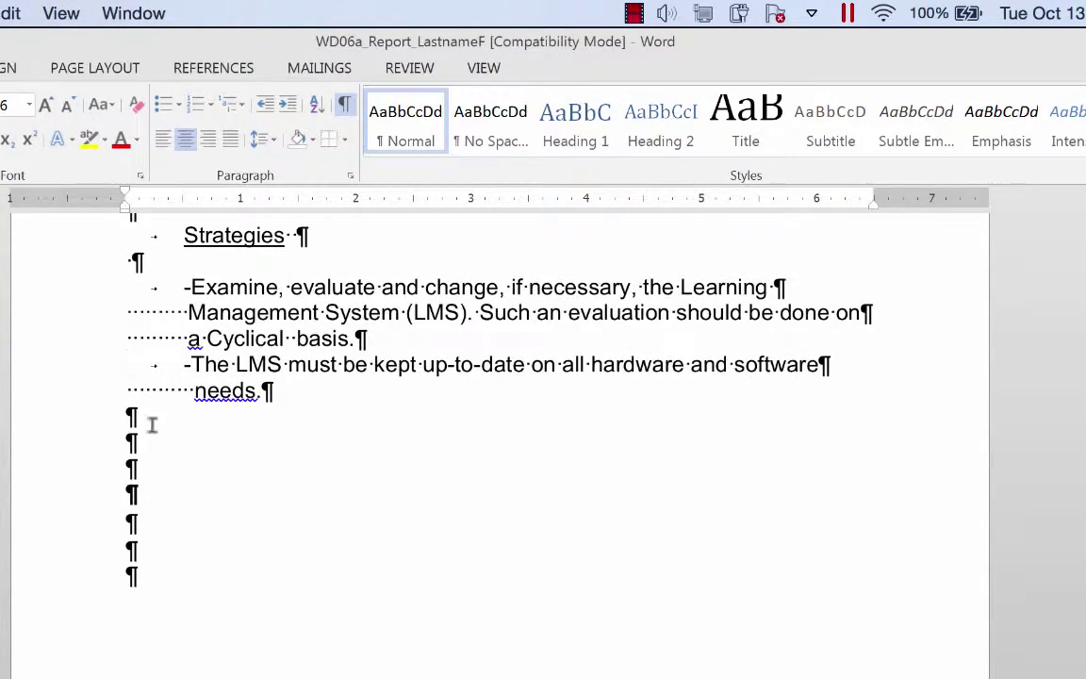
scroll(518, 497, up, 8)
scroll(521, 489, up, 20)
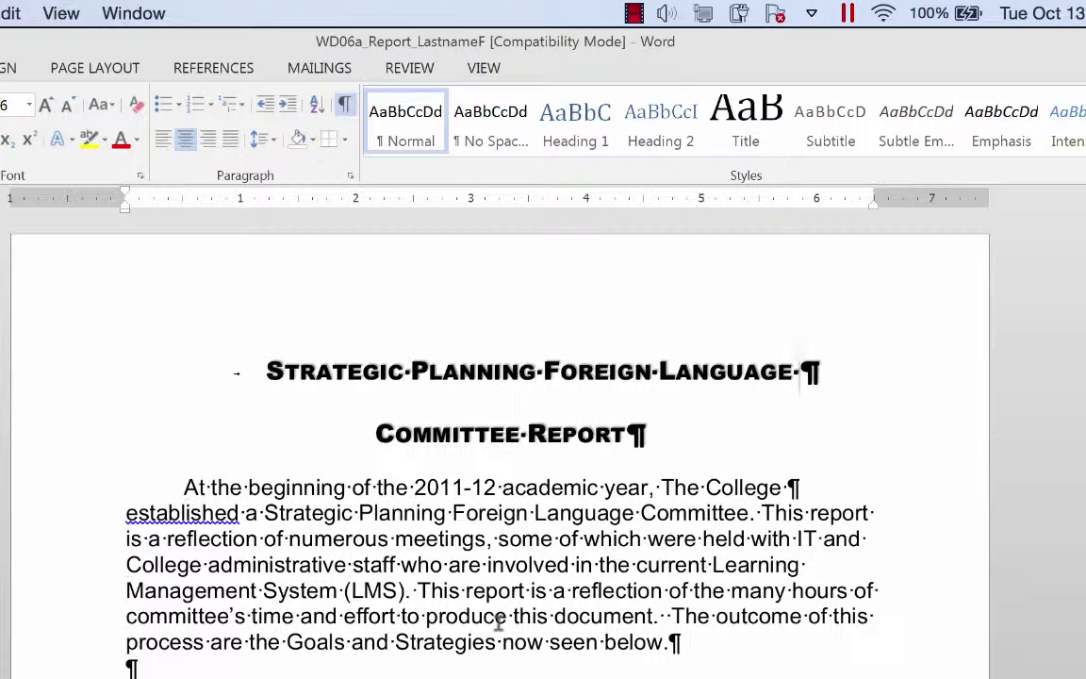
Step: Set the entire document to Cambria 12 pt
click(500, 577)
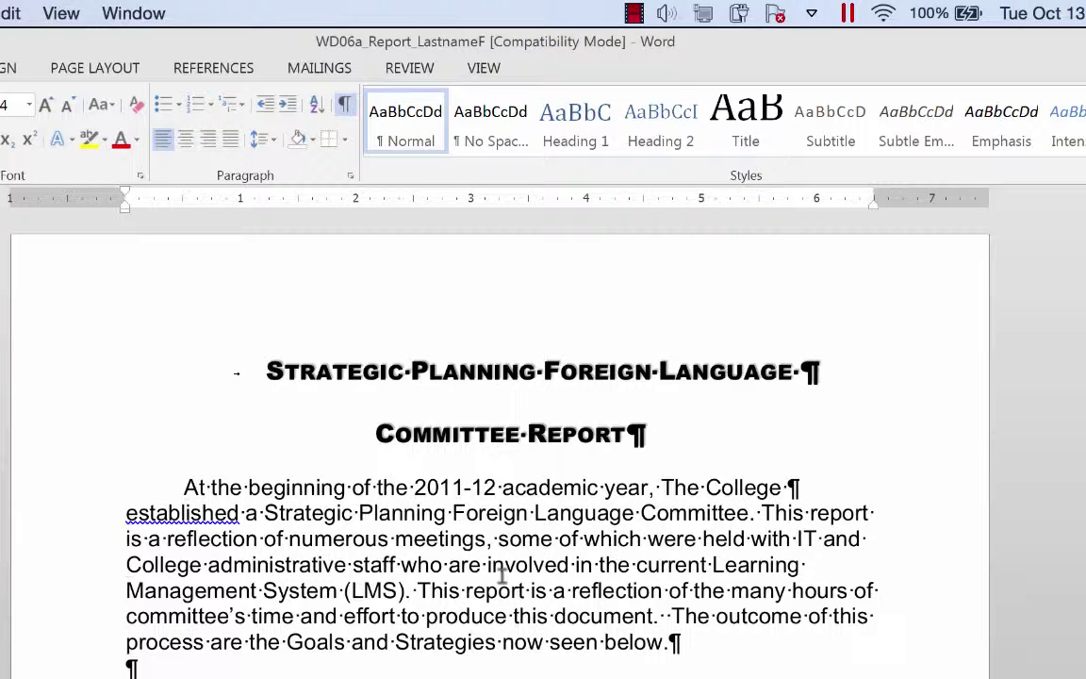
key(ctrl+a)
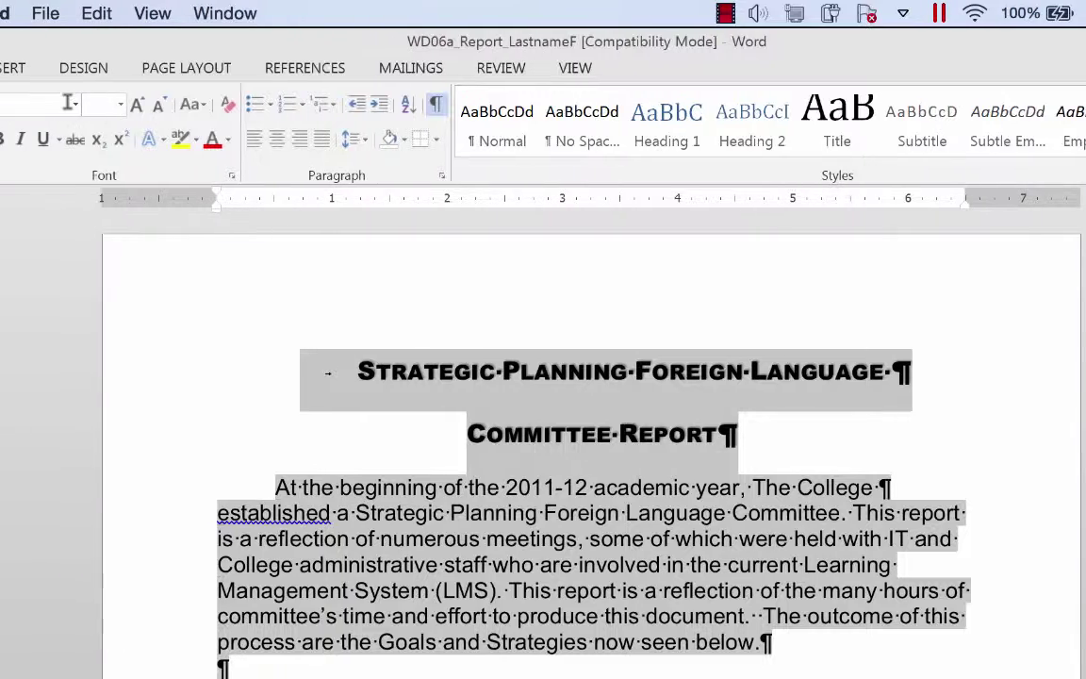
click(75, 104)
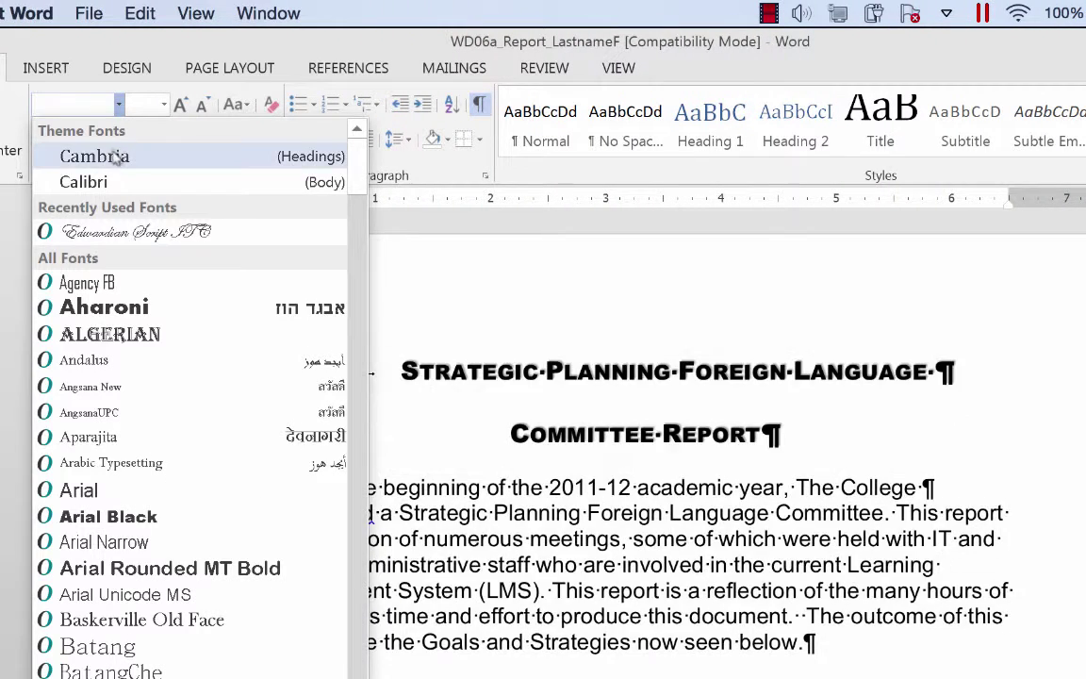
click(117, 161)
click(163, 104)
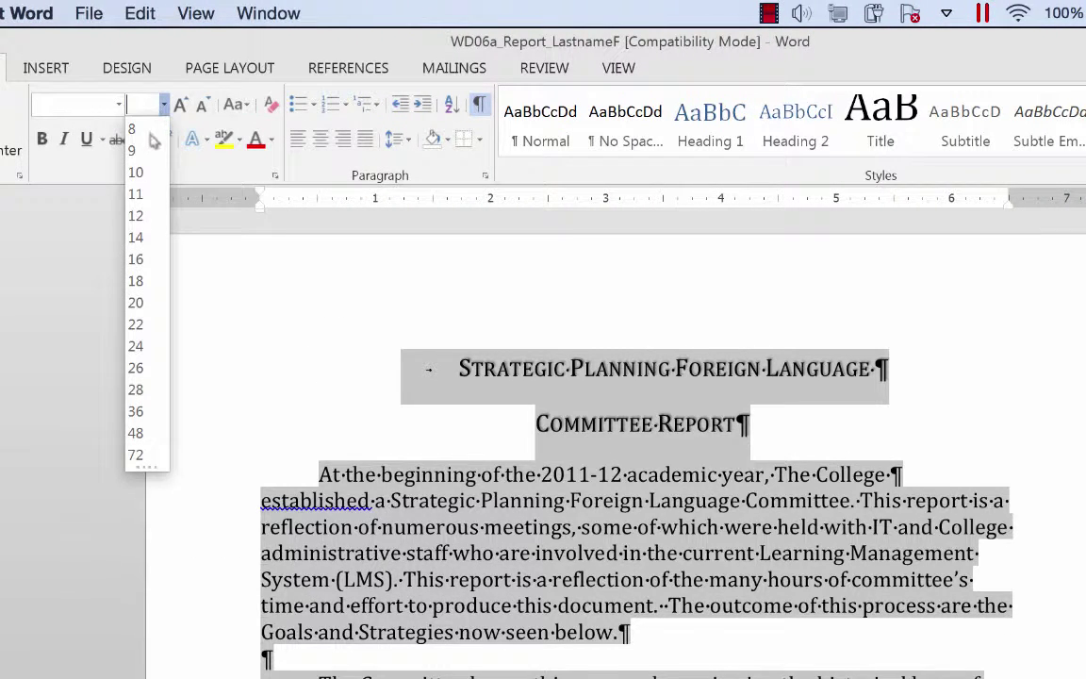
click(148, 217)
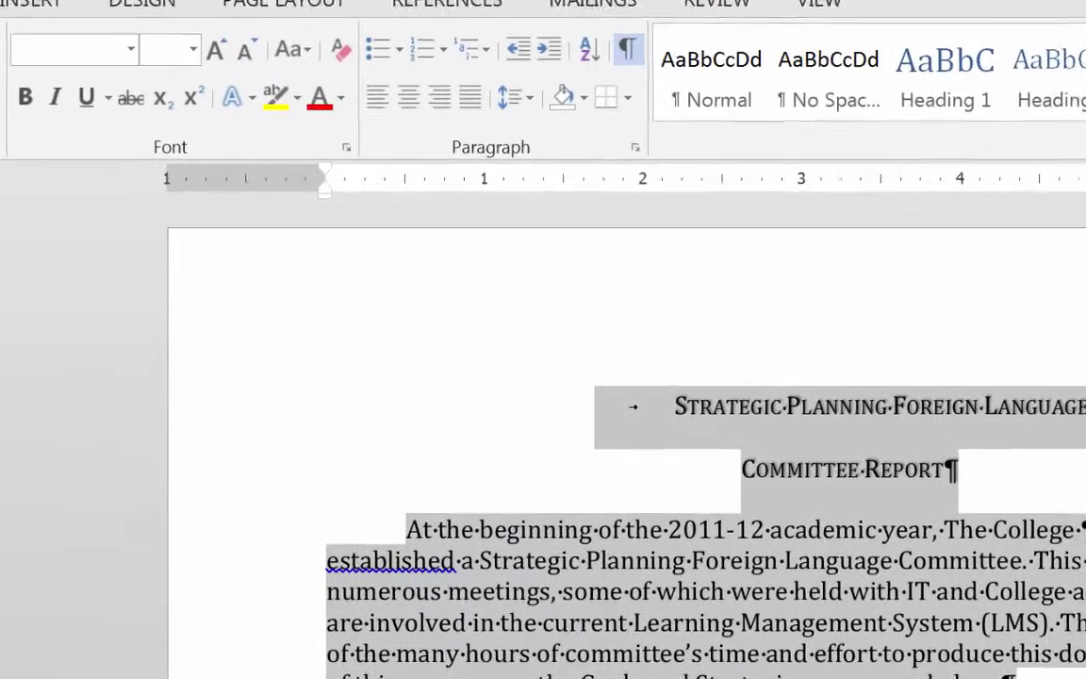
Step: Make both title lines 18 pt bold
click(865, 367)
drag(1023, 477, 524, 370)
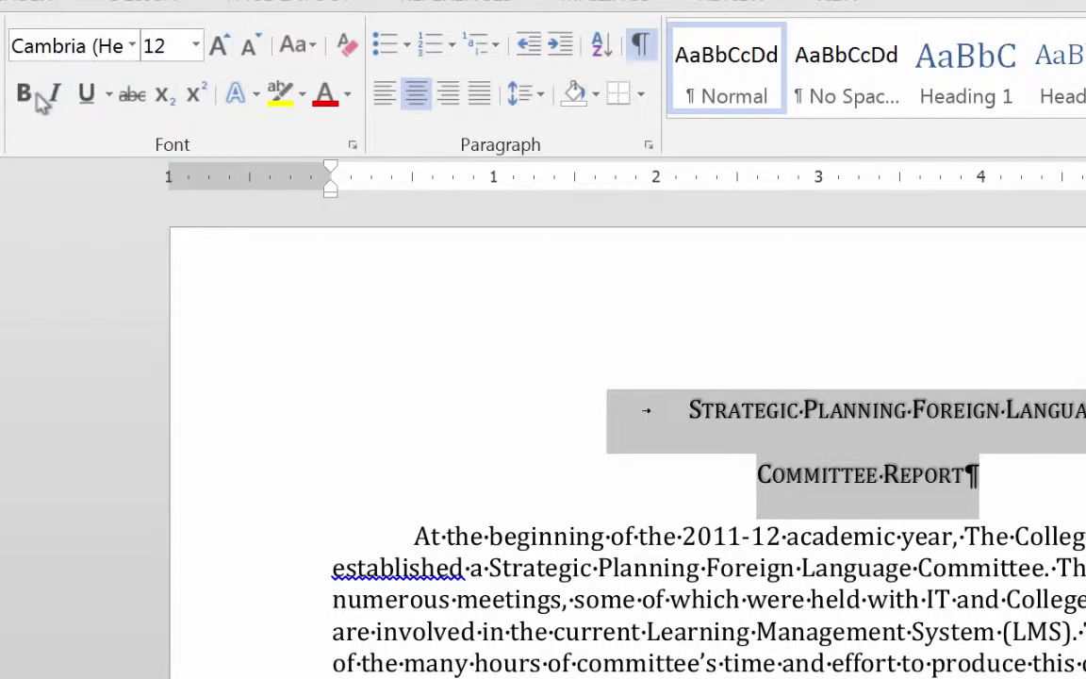
click(197, 48)
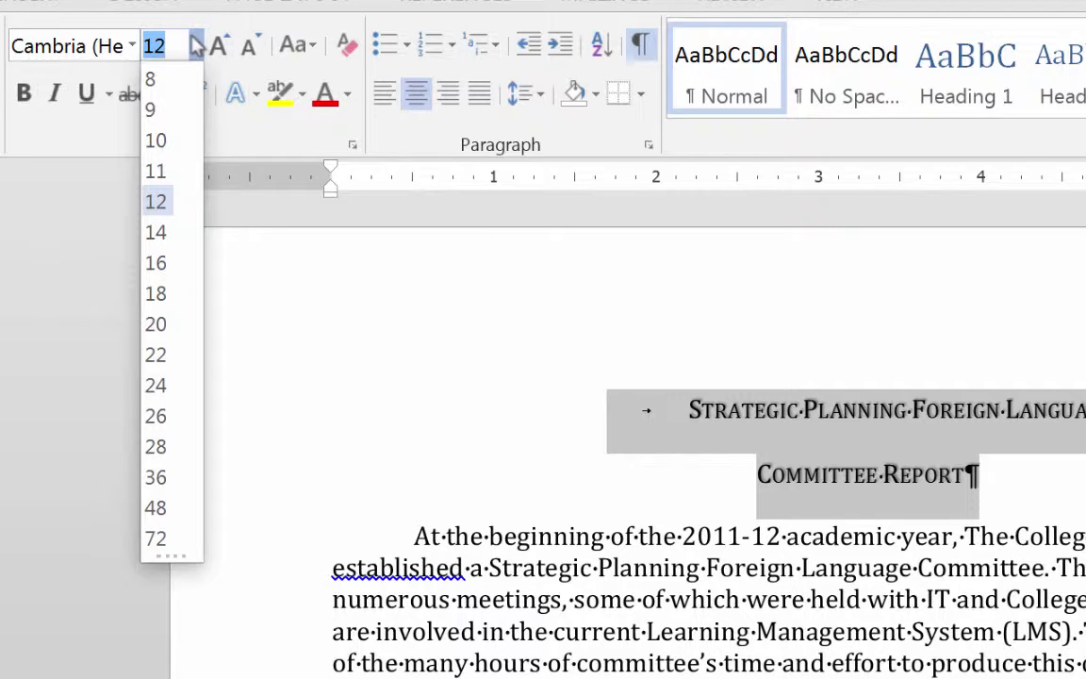
click(160, 293)
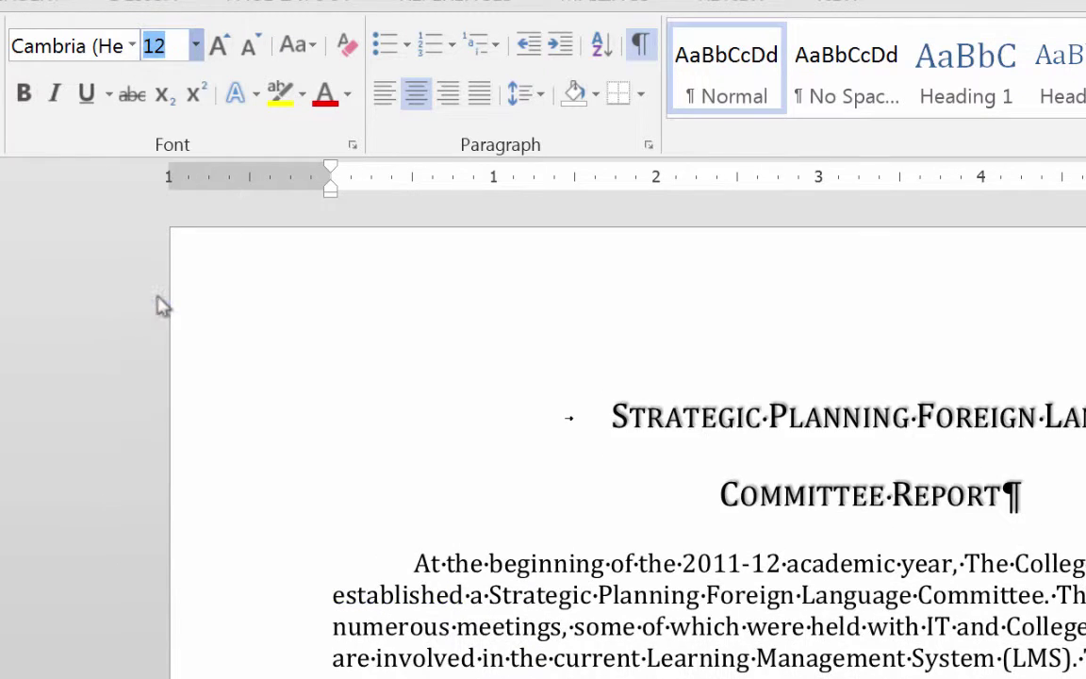
click(24, 94)
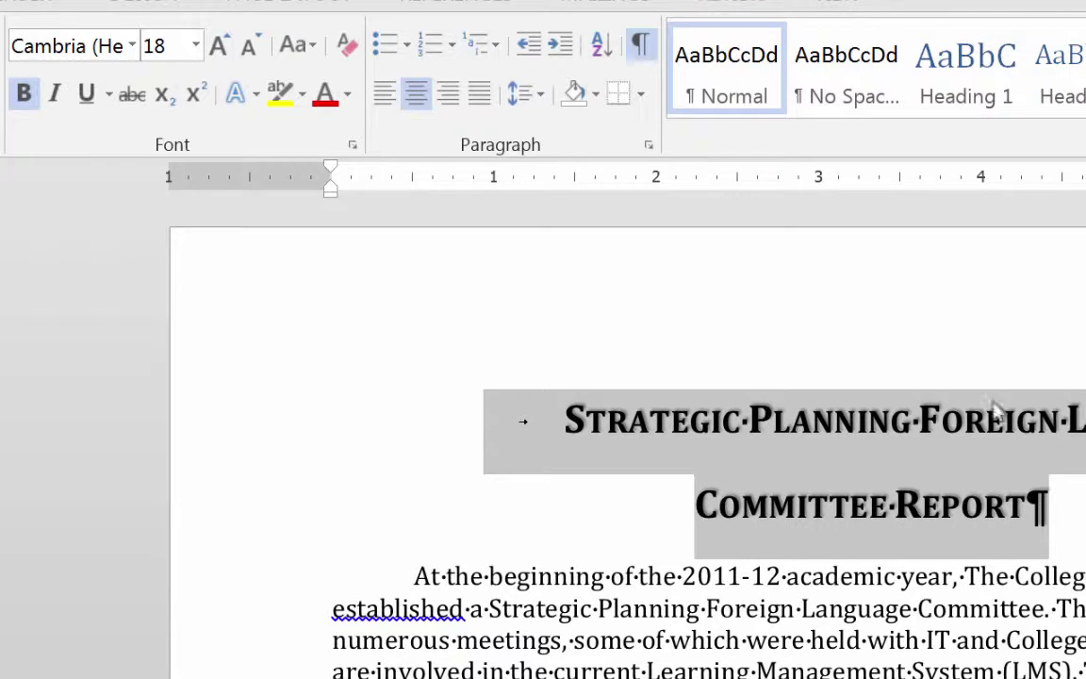
Step: Enlarge the 'Committee Report' title line to 22 pt
drag(1047, 506, 688, 506)
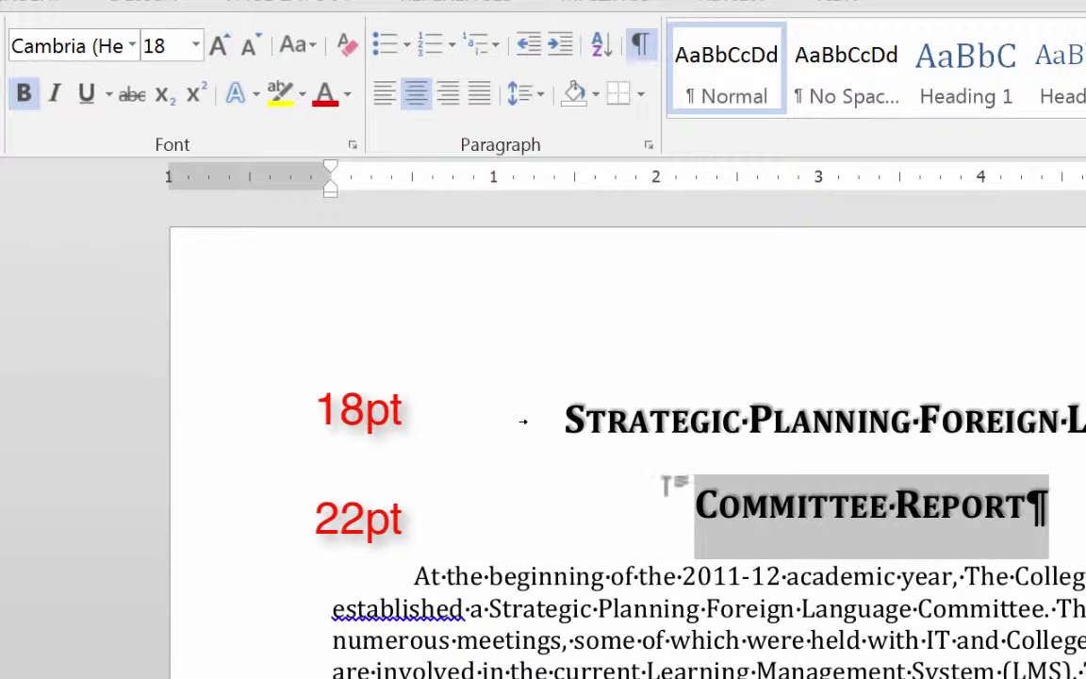
click(195, 45)
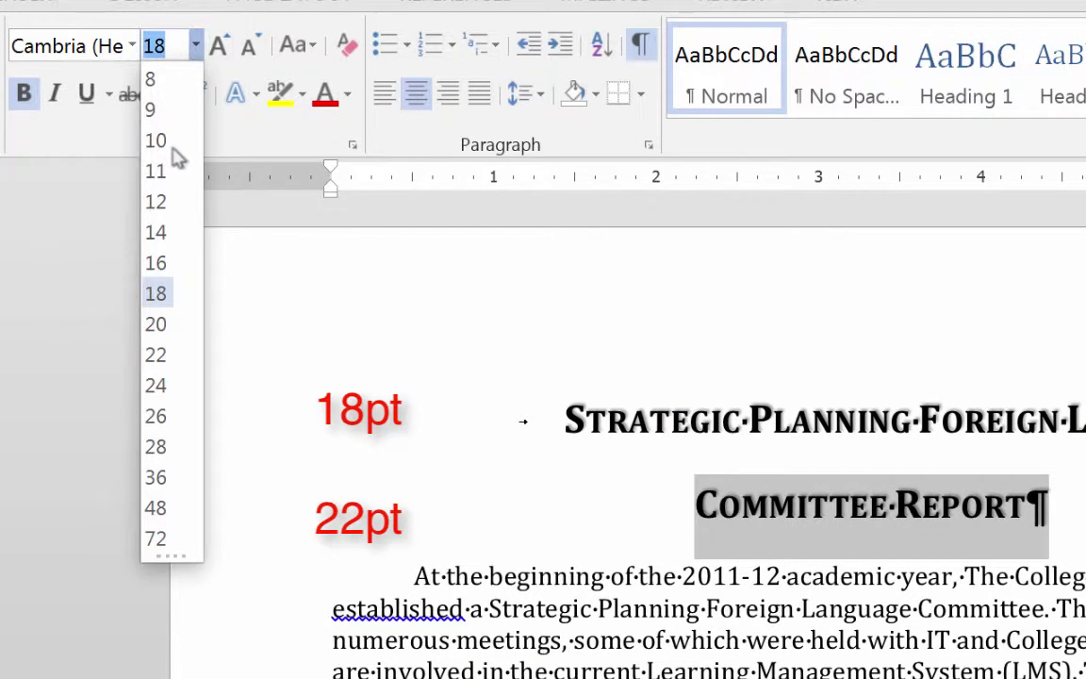
click(158, 357)
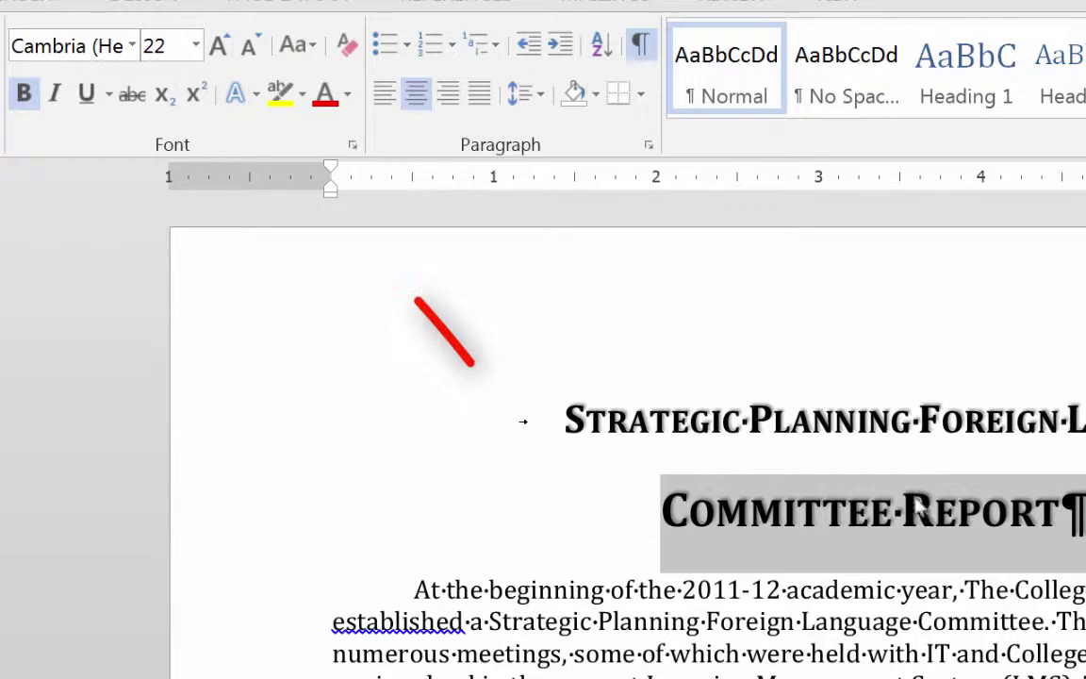
click(565, 421)
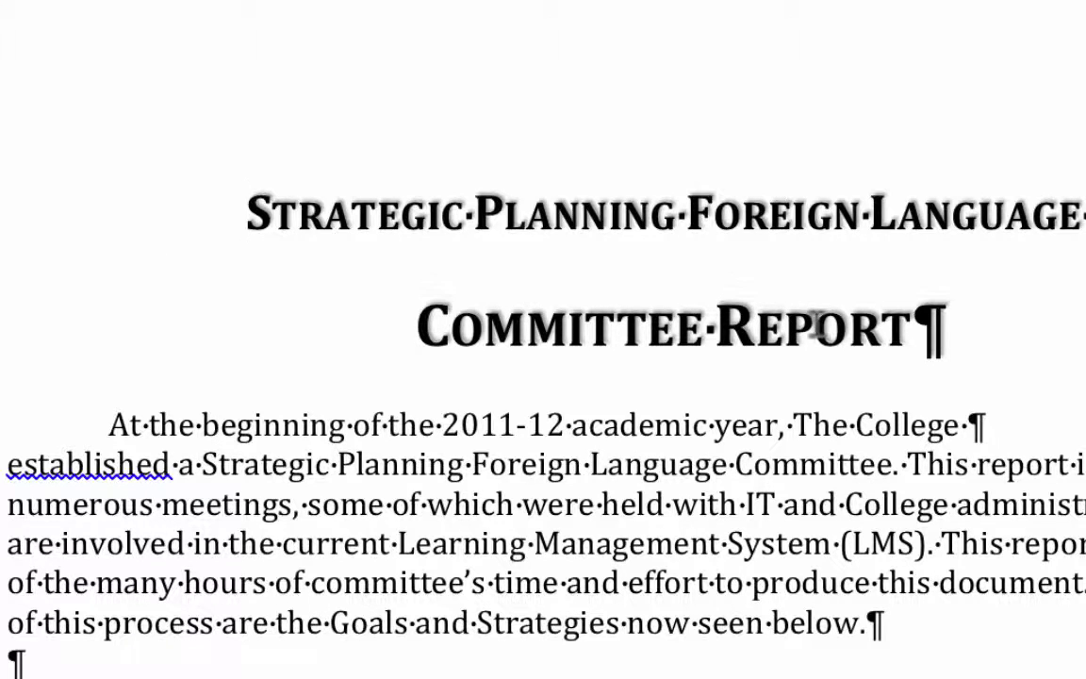
Step: Set the title's space after to 0 pt to close the gap between its lines
drag(819, 330, 696, 215)
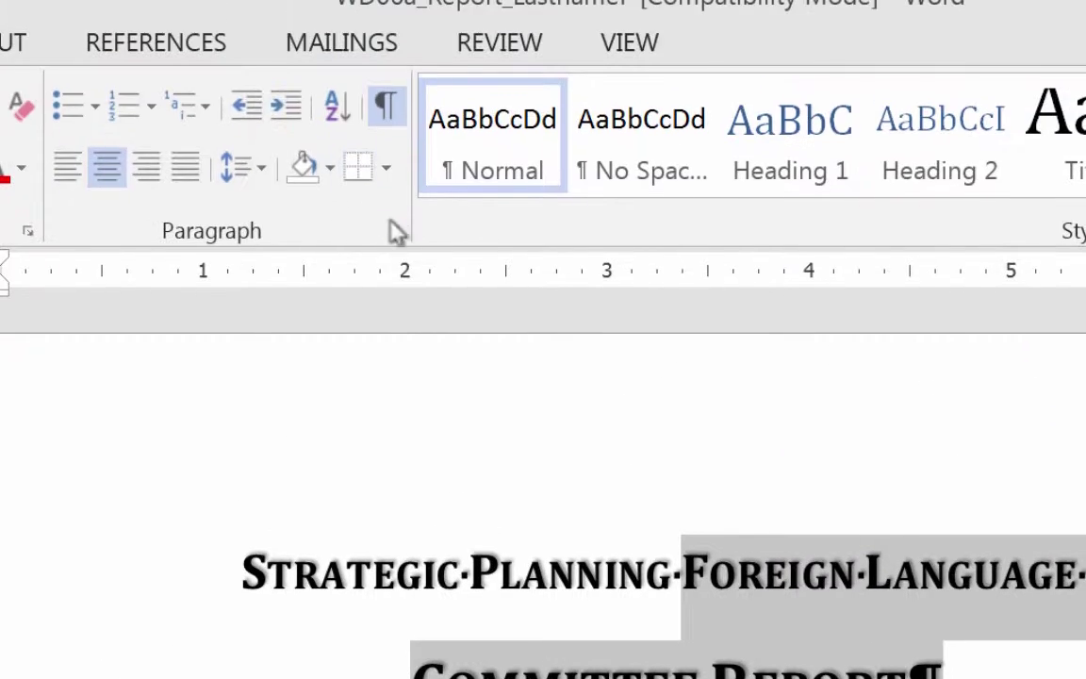
click(397, 233)
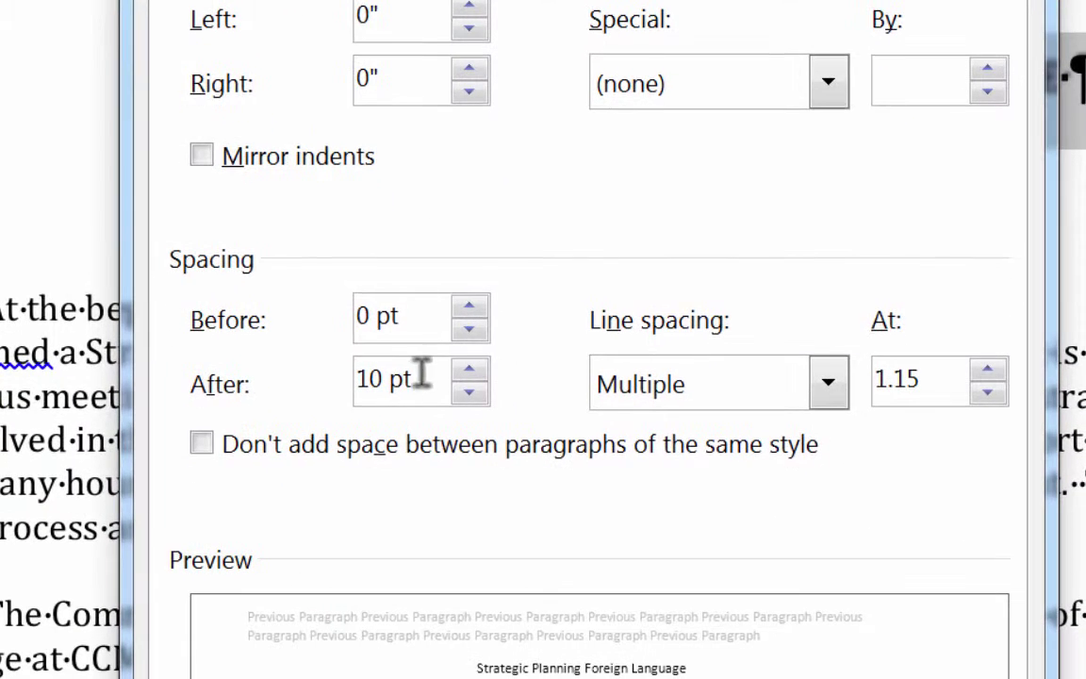
click(468, 392)
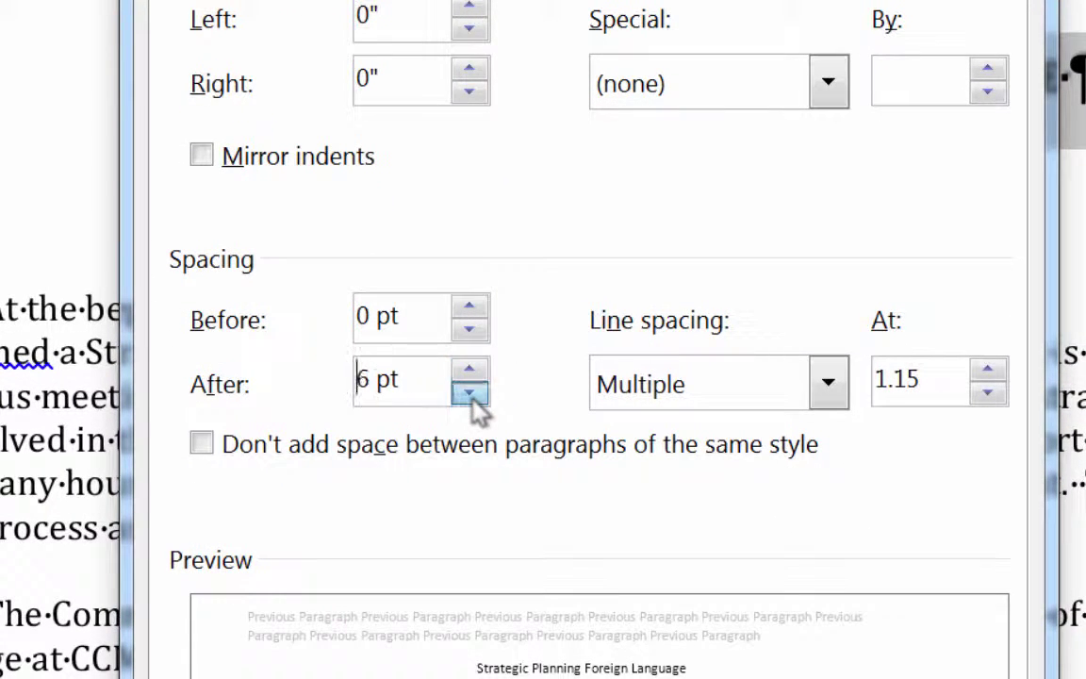
click(469, 393)
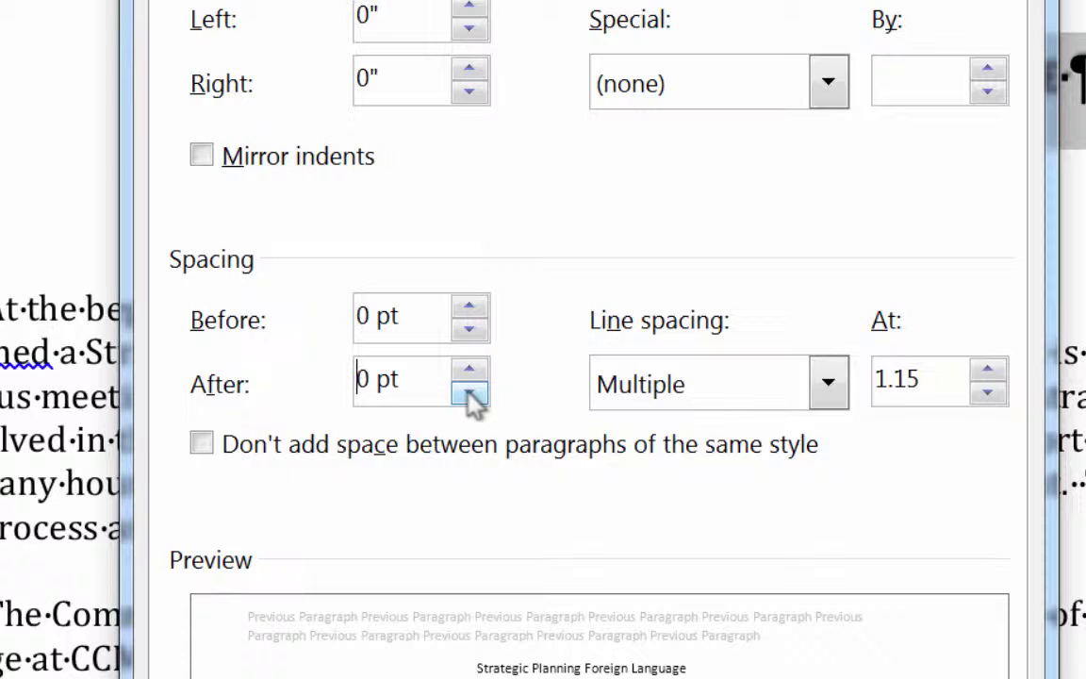
key(Return)
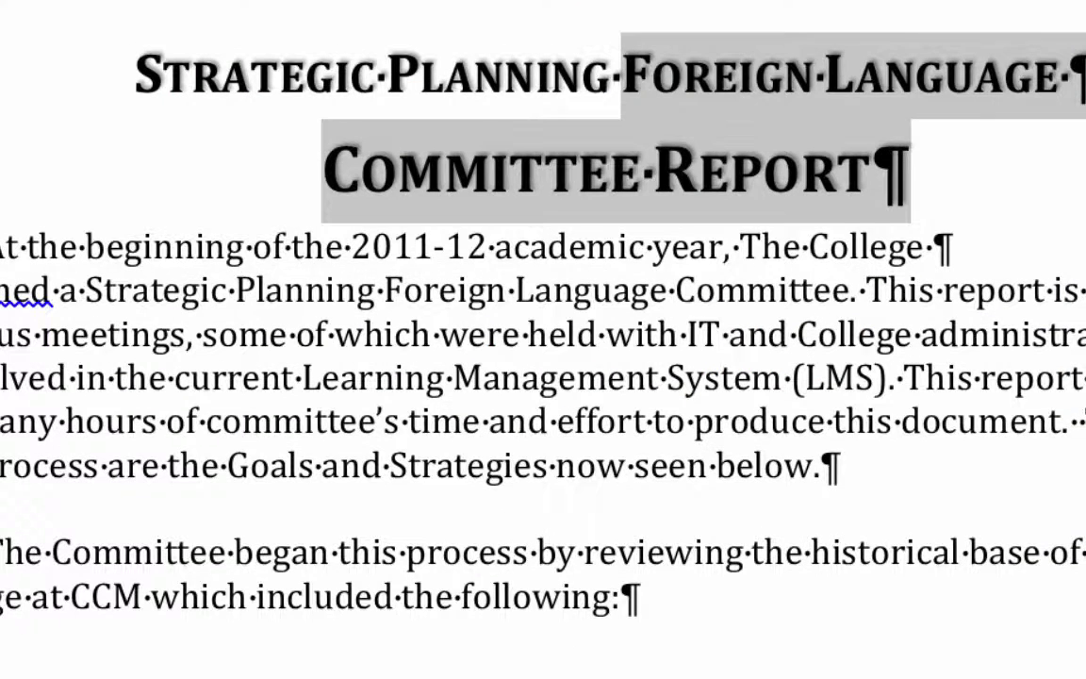
click(820, 465)
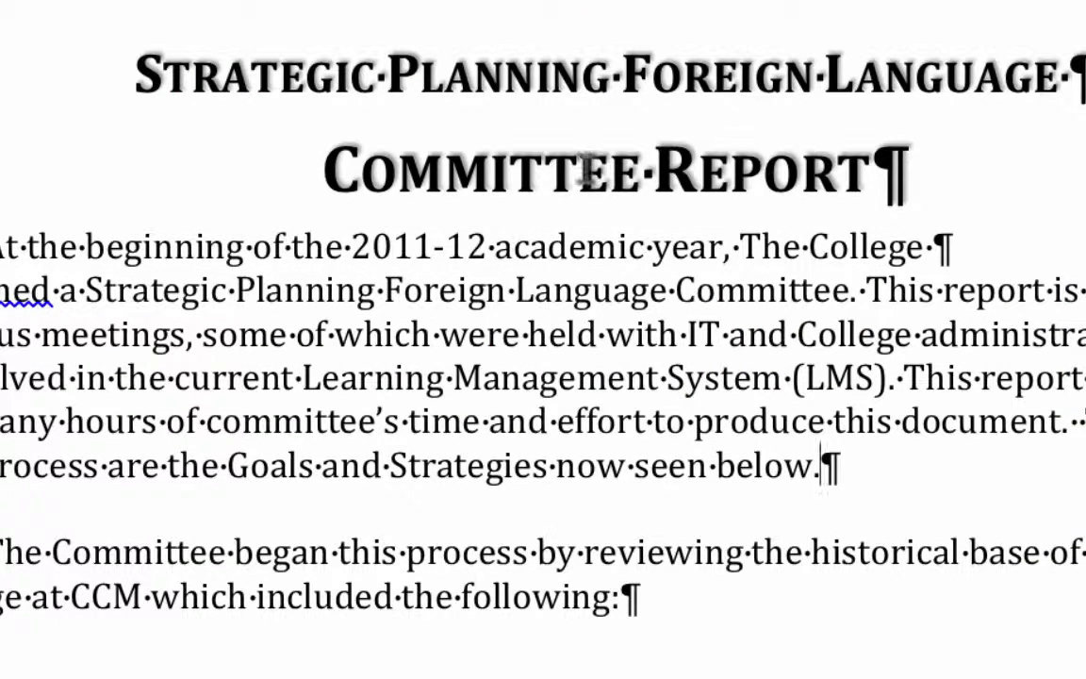
Step: Give the 'Committee Report' line 12 pt of space after
click(360, 170)
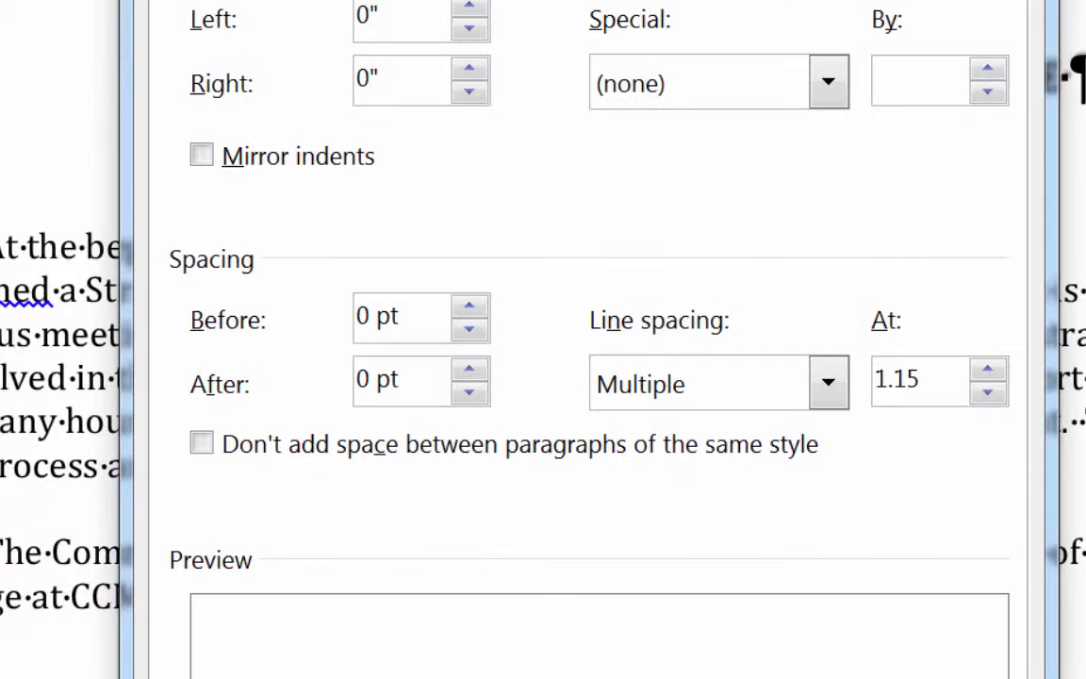
click(469, 371)
click(469, 371)
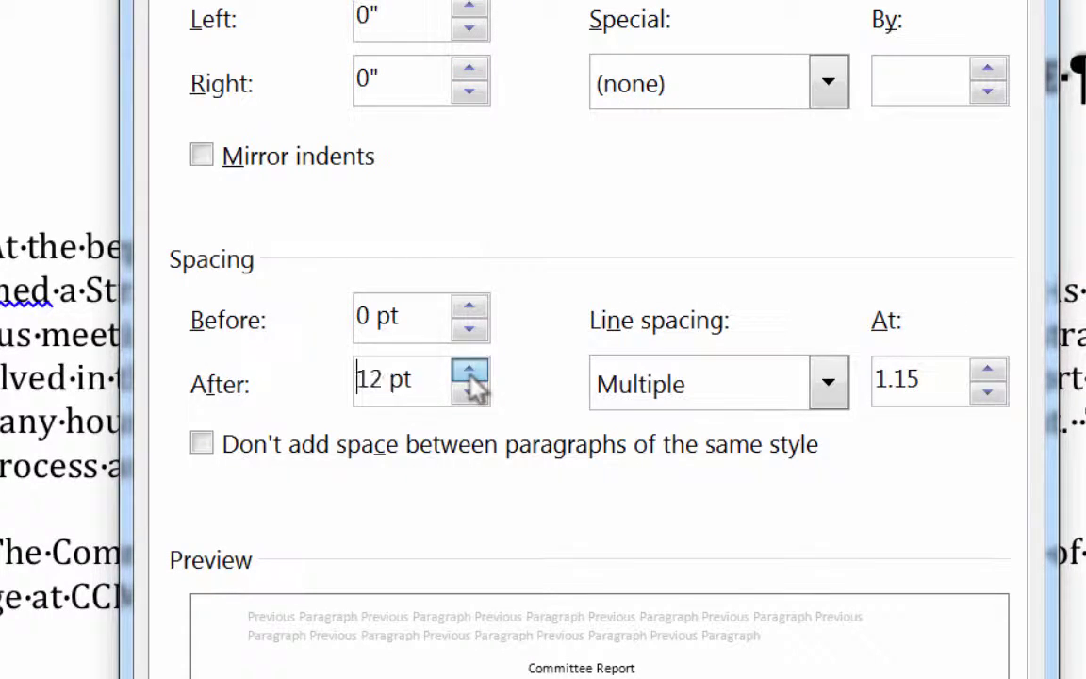
key(Return)
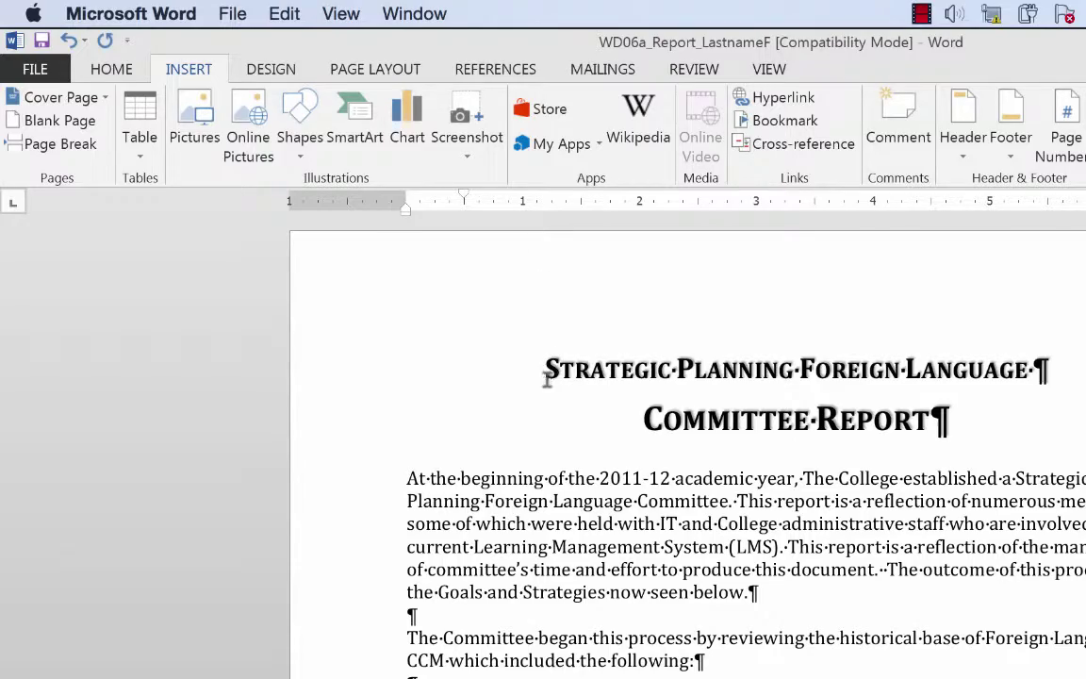
Step: Choose No Shadow in the Font Text Effects shadow presets for both title lines
drag(547, 367, 775, 405)
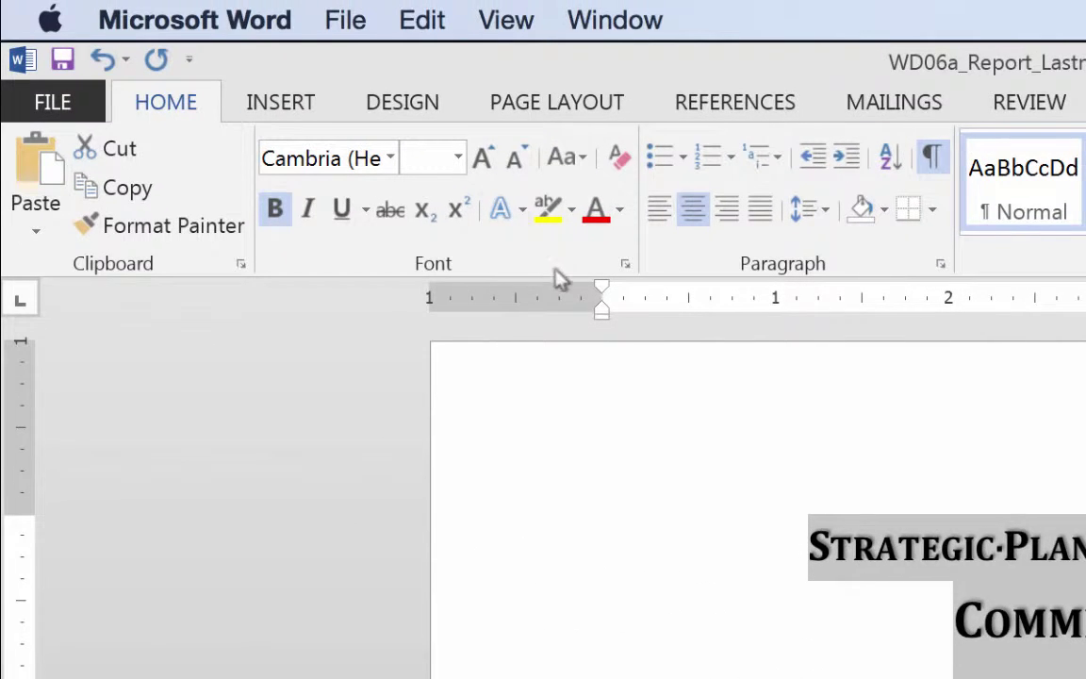
click(624, 264)
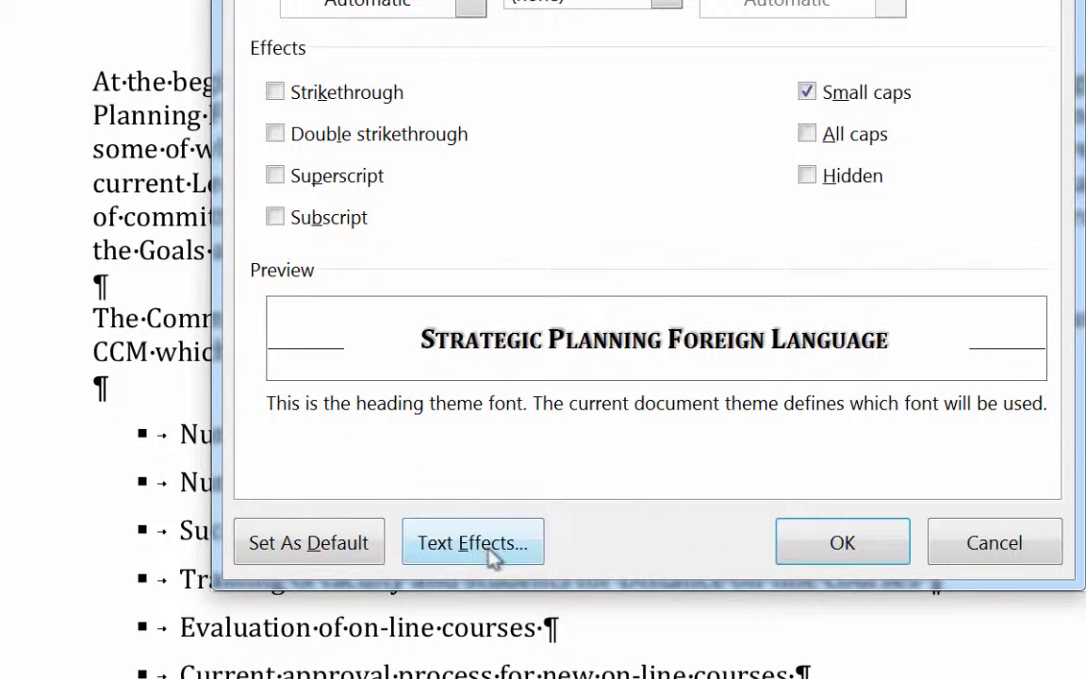
click(507, 546)
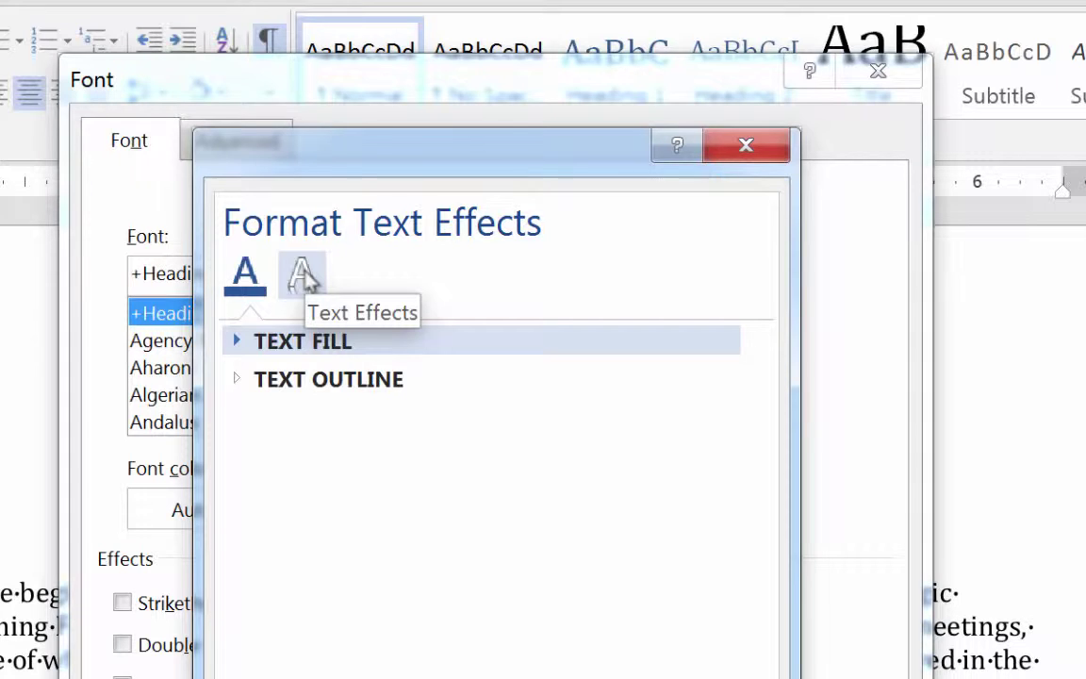
click(304, 271)
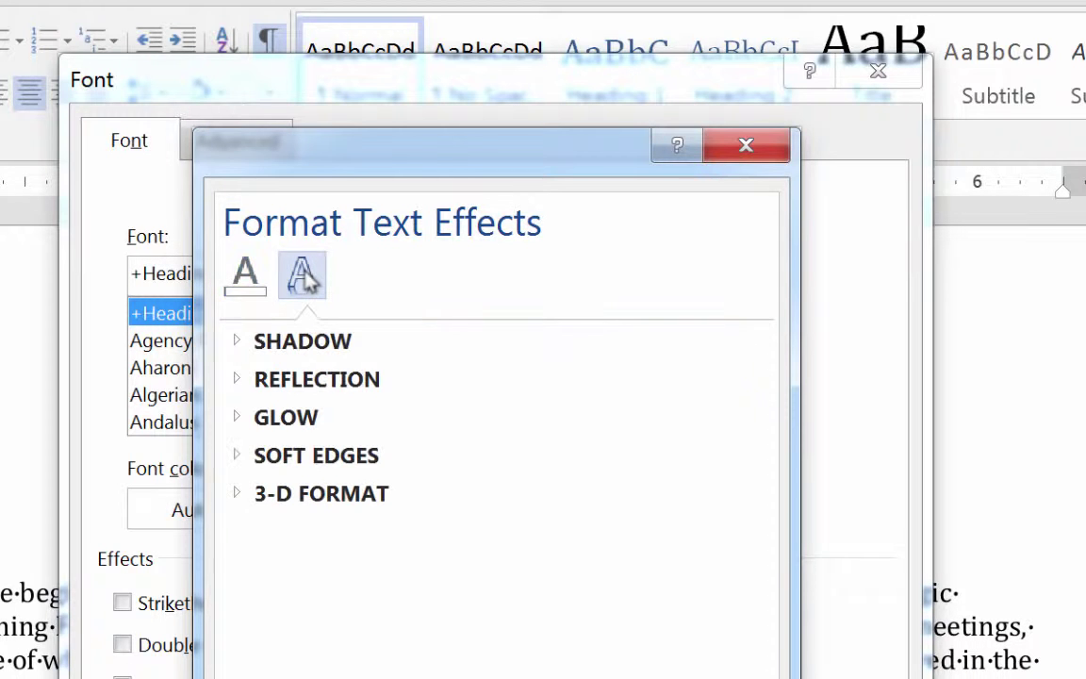
click(321, 347)
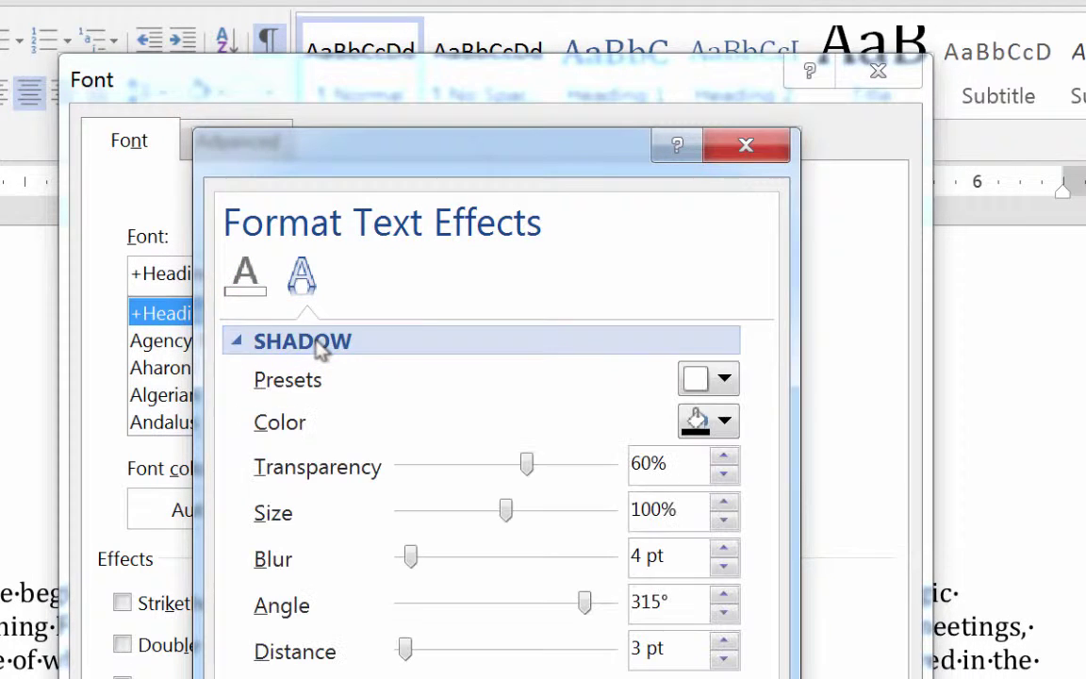
click(726, 380)
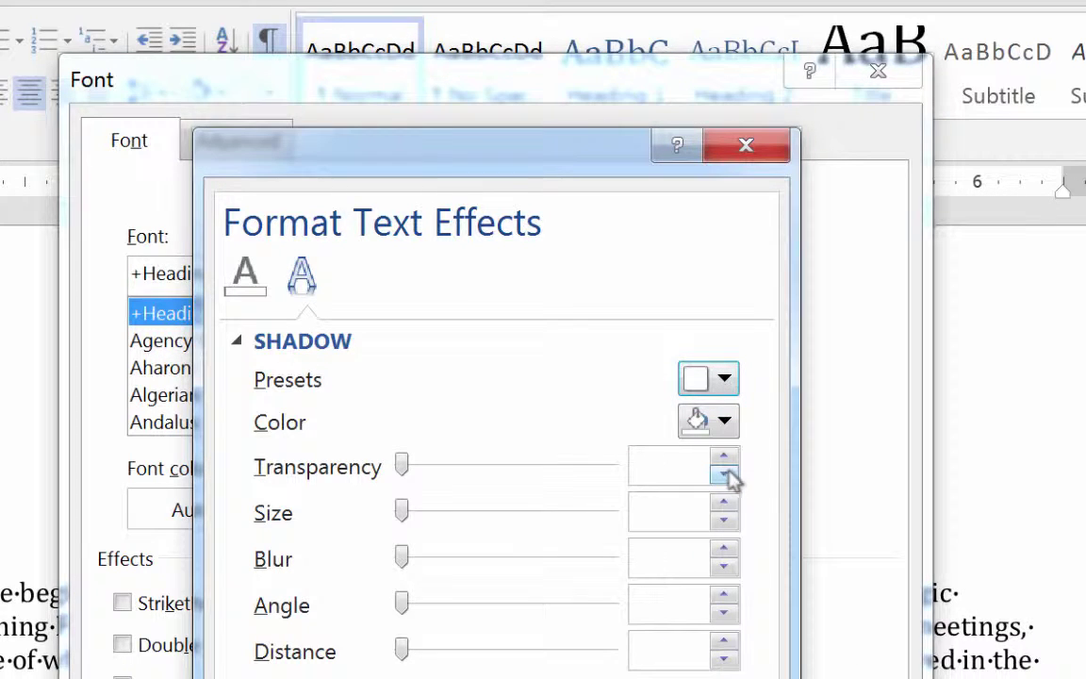
key(Return)
key(Return)
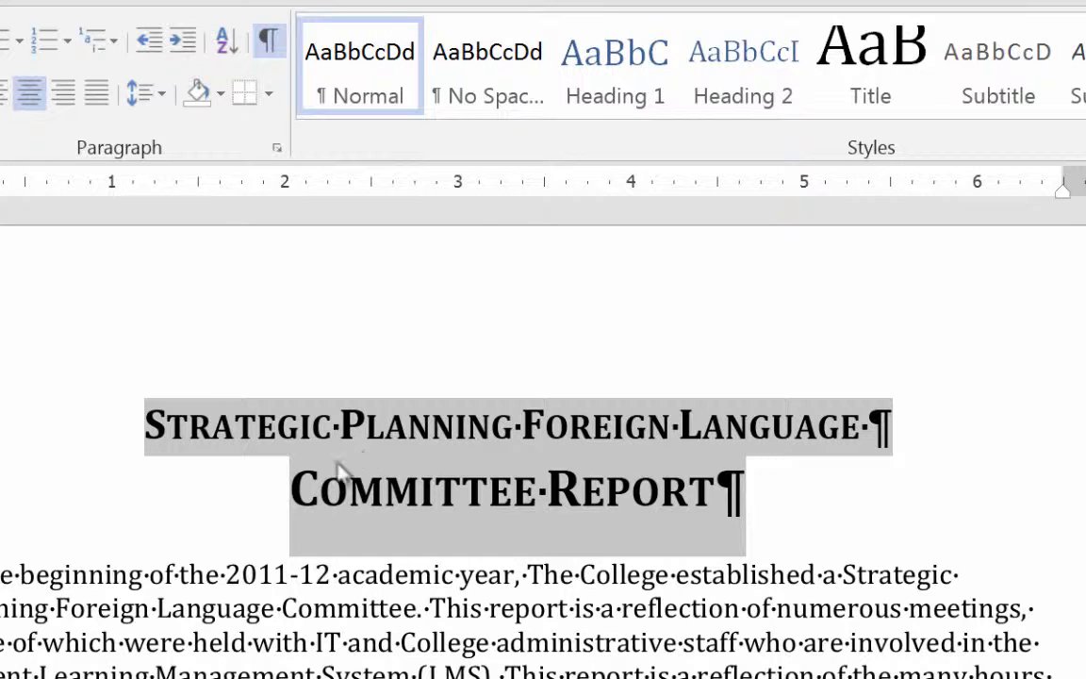
Step: Remove the opening paragraph's first-line indent, leaving 0" left and right indentation
click(688, 566)
key(Return)
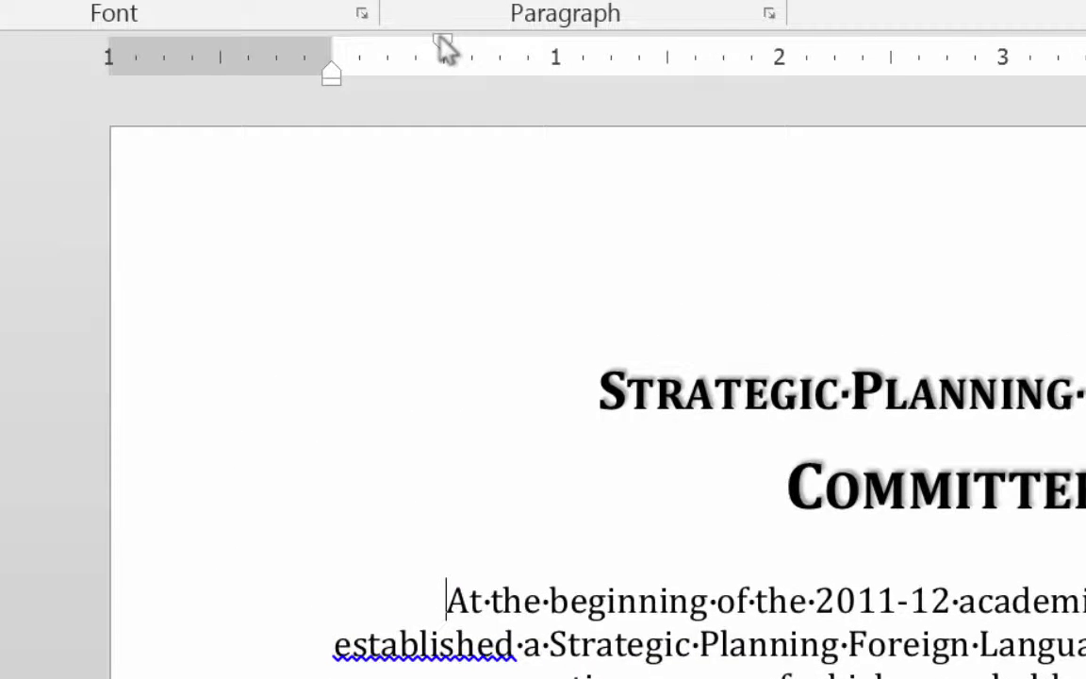
drag(371, 0, 316, 0)
mouse_move(388, 41)
mouse_down()
mouse_move(330, 44)
mouse_move(332, 53)
mouse_up()
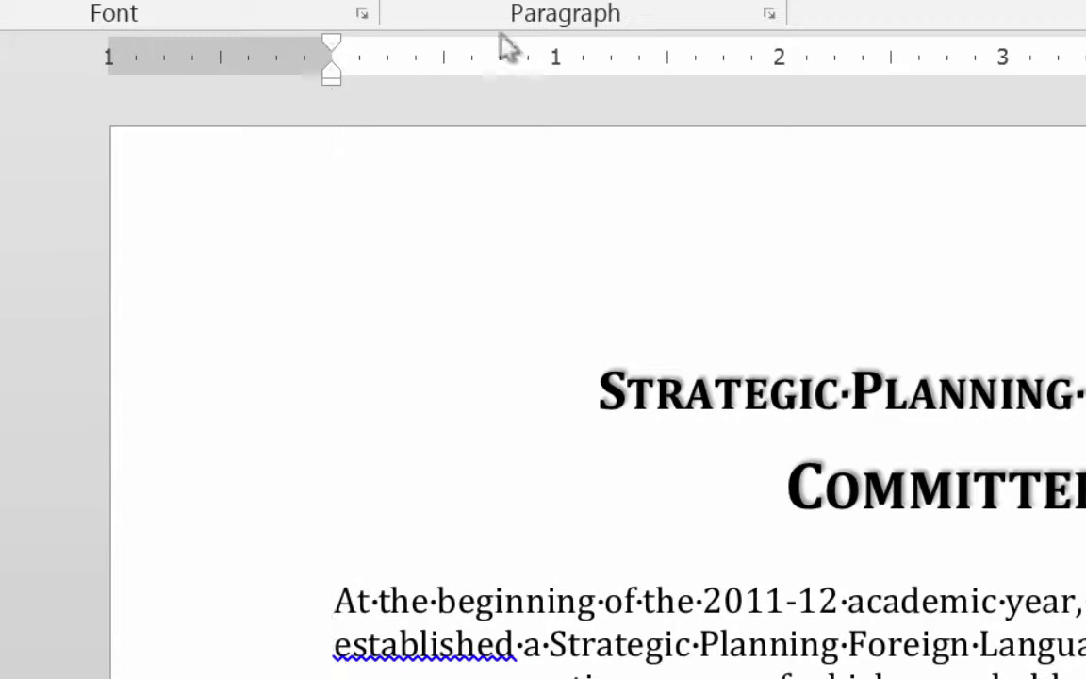
click(768, 14)
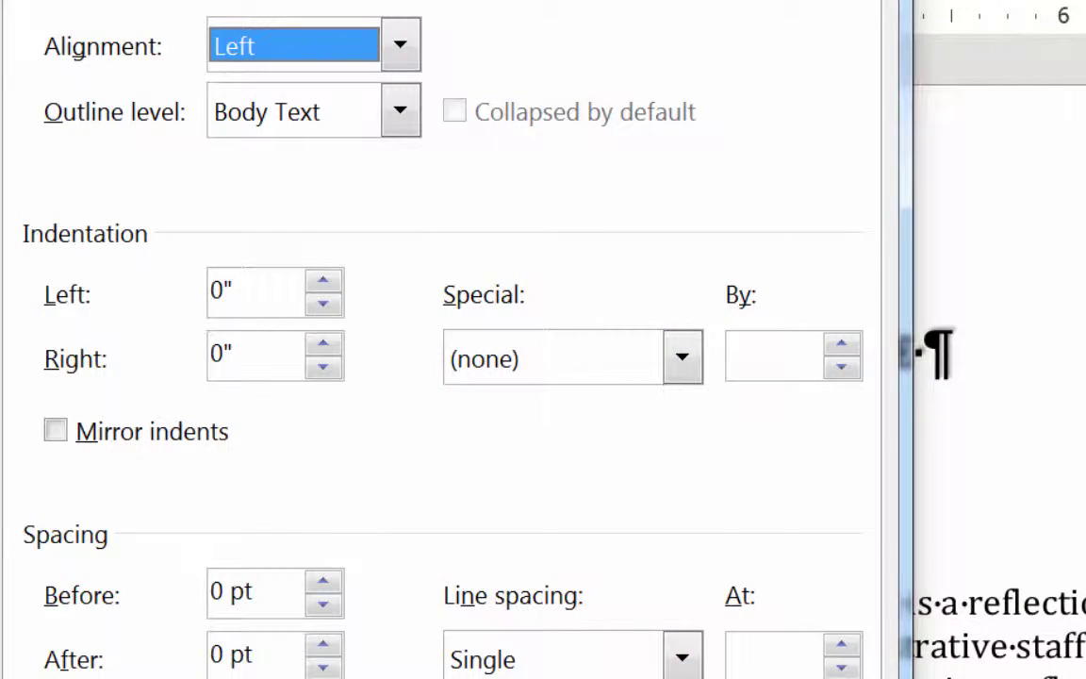
key(Return)
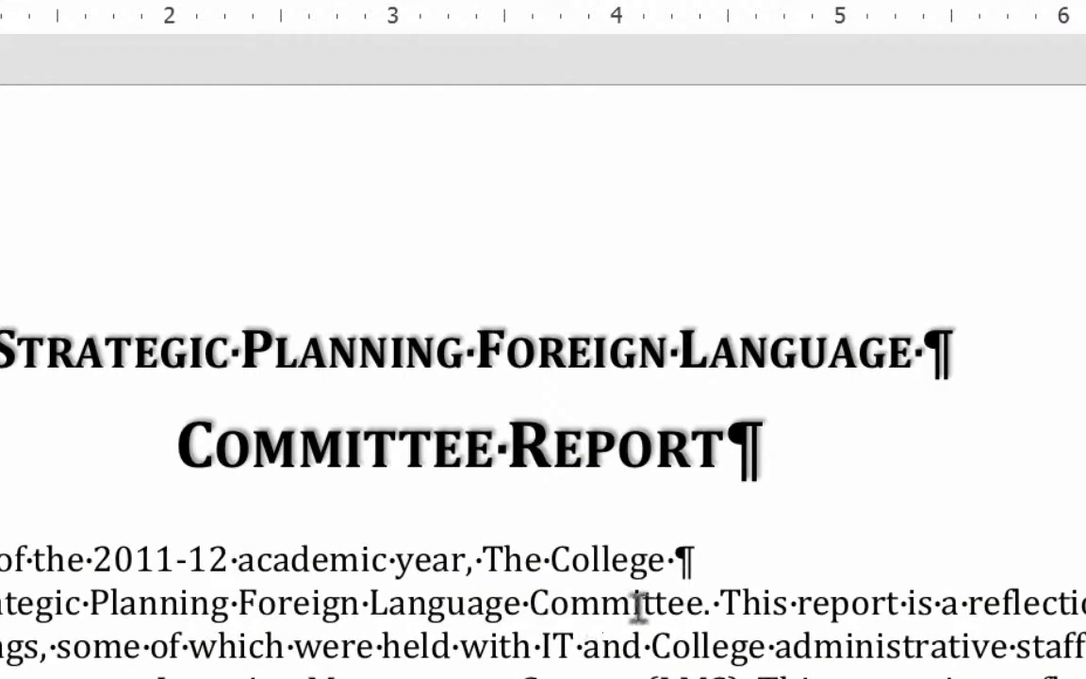
Step: Delete the stray paragraph mark after 'The College' and the tab before 'The Committee began'
drag(693, 560, 681, 558)
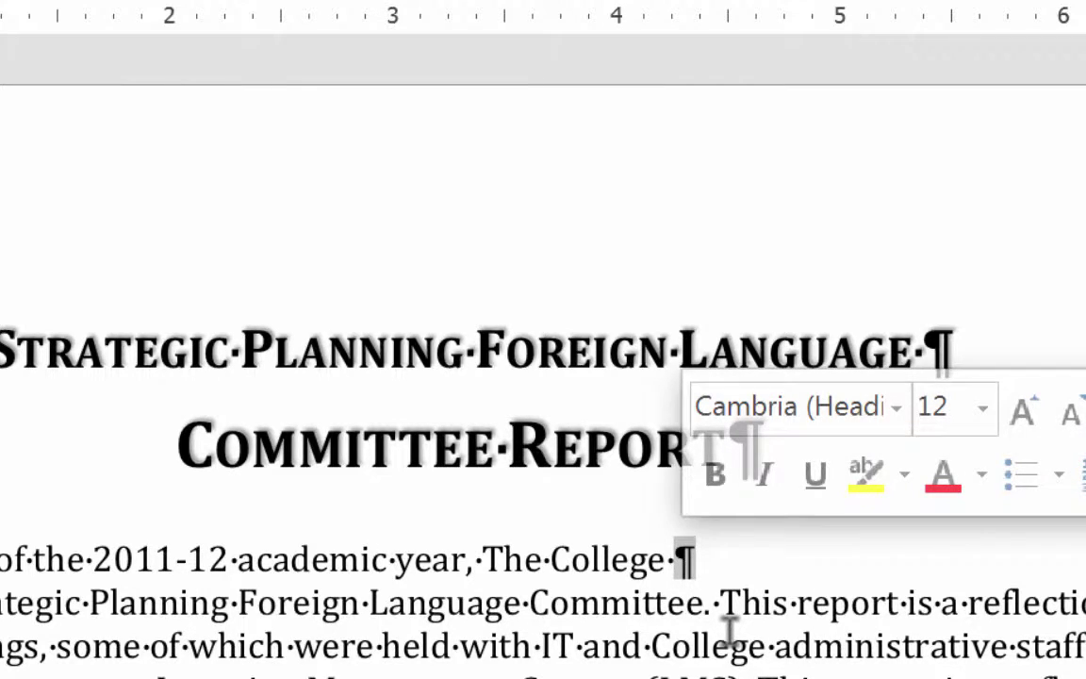
key(Delete)
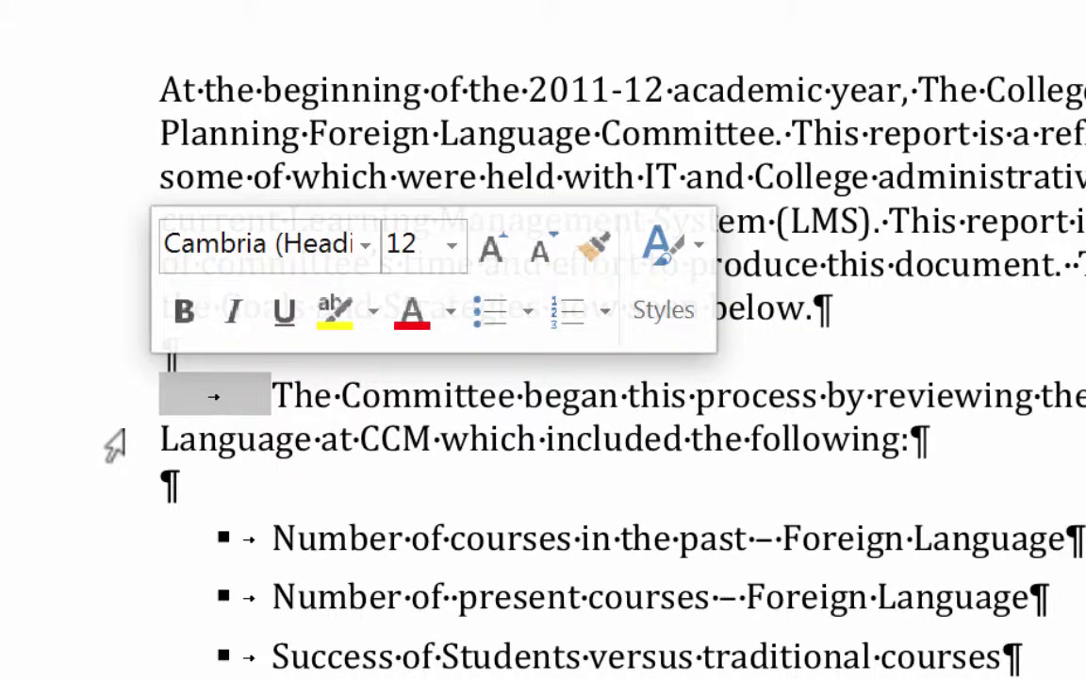
key(Delete)
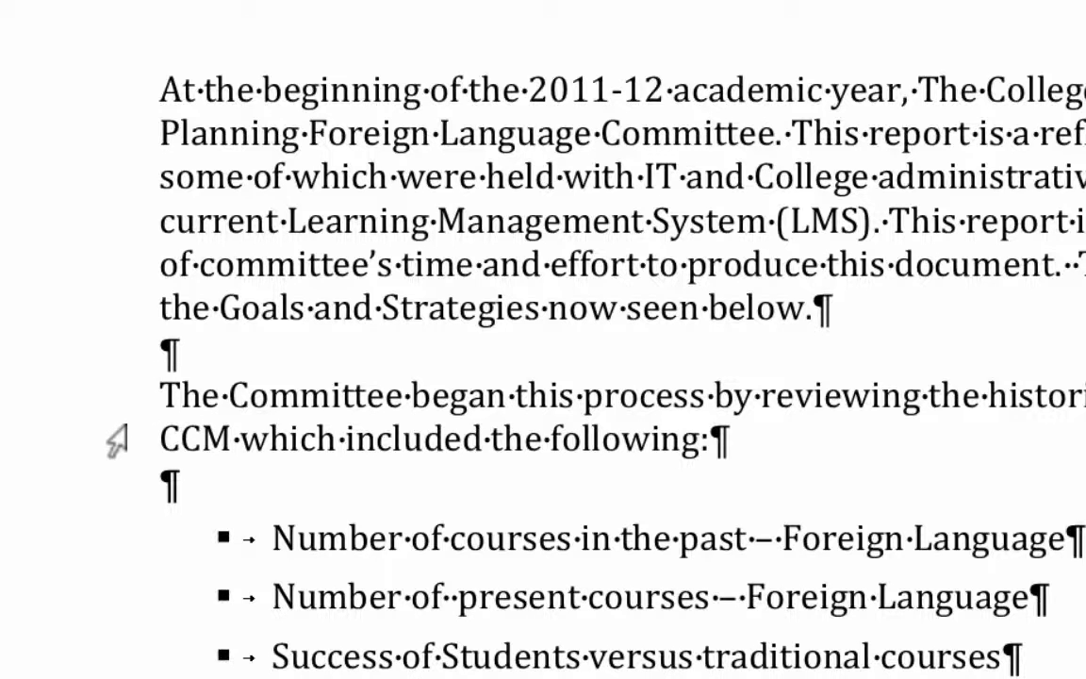
Step: Join the Committee meeting bullet into one item and delete the extra spaces between 'Acting' and 'Dean'
scroll(116, 441, down, 5)
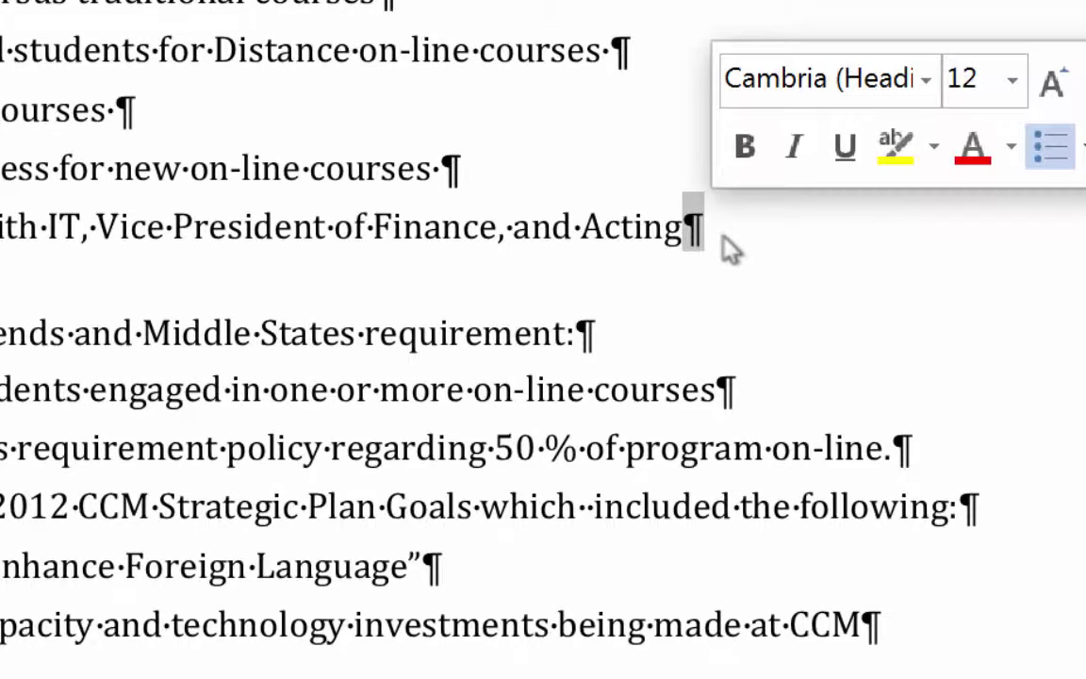
key(Delete)
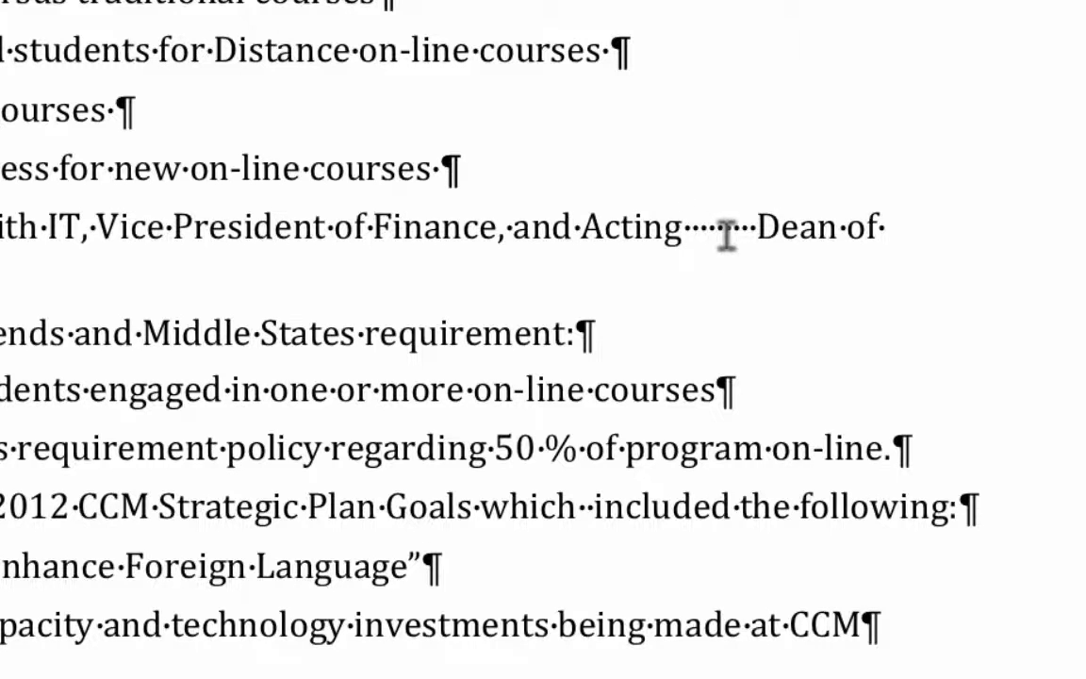
drag(756, 224, 683, 231)
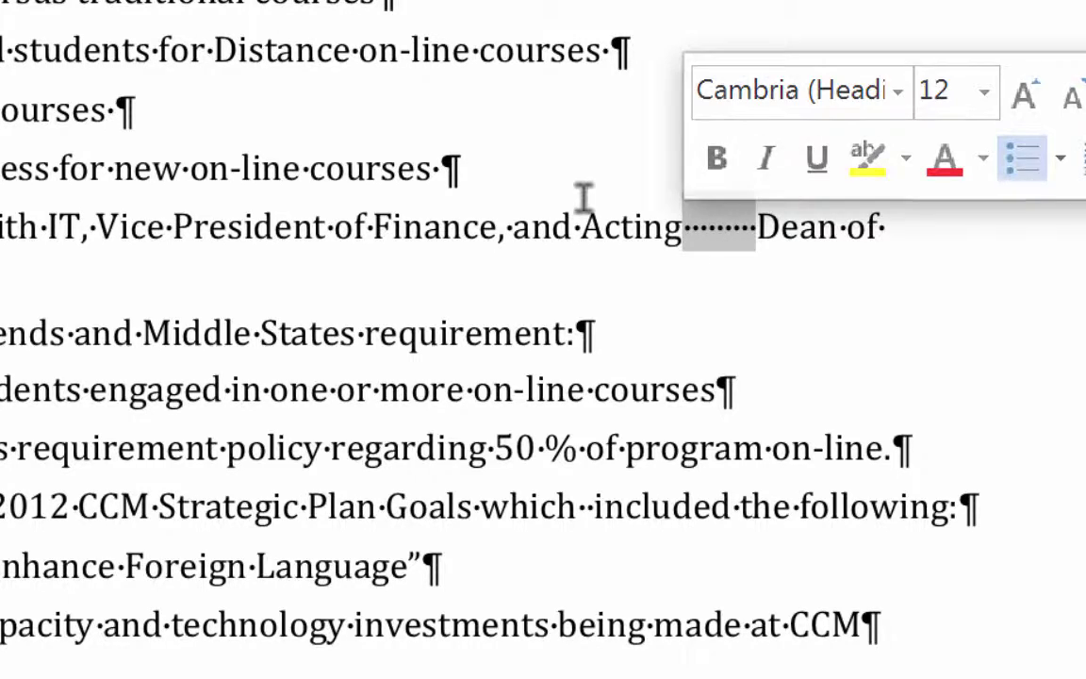
key(Delete)
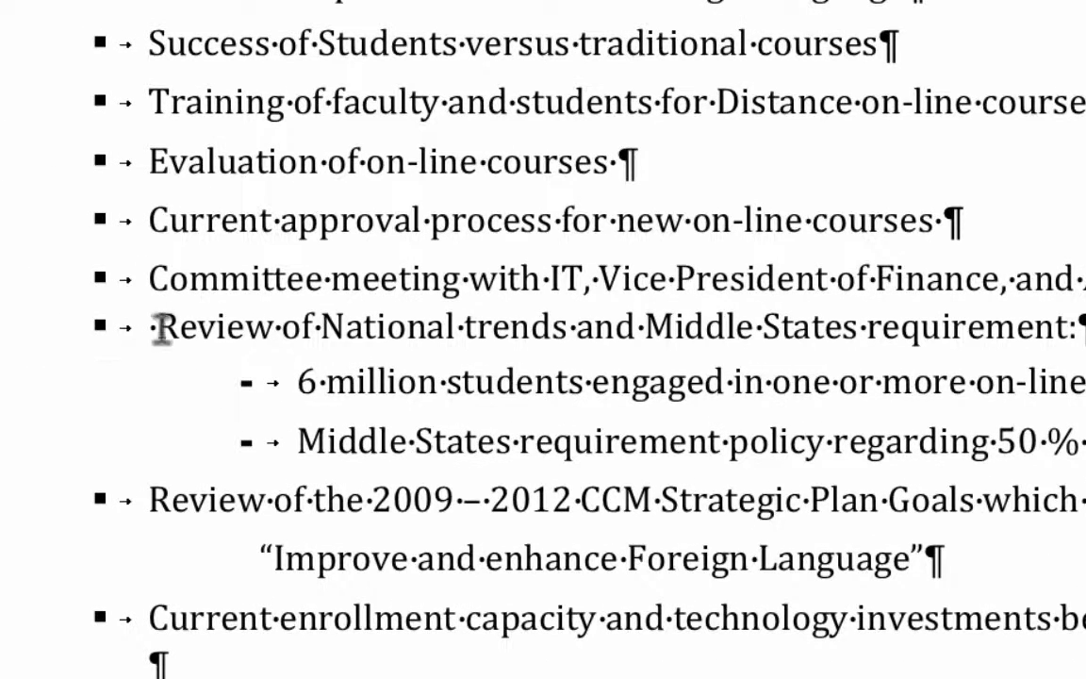
Step: Delete the leading space before 'Review' and add a line break after 'Finance,'
click(158, 327)
key(BackSpace)
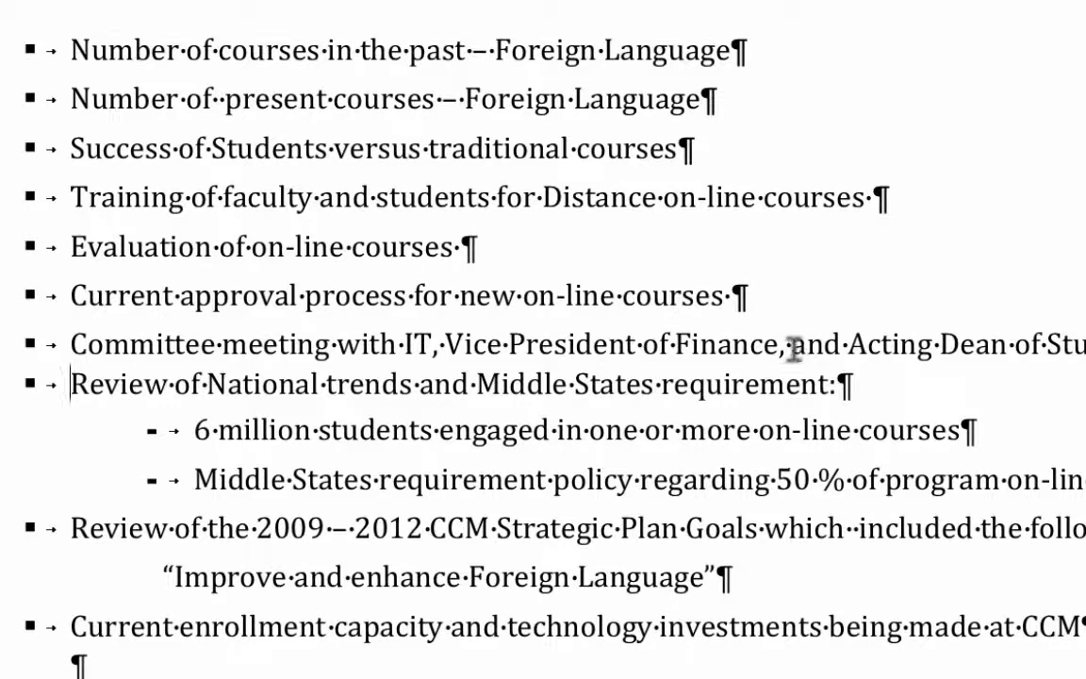
click(793, 345)
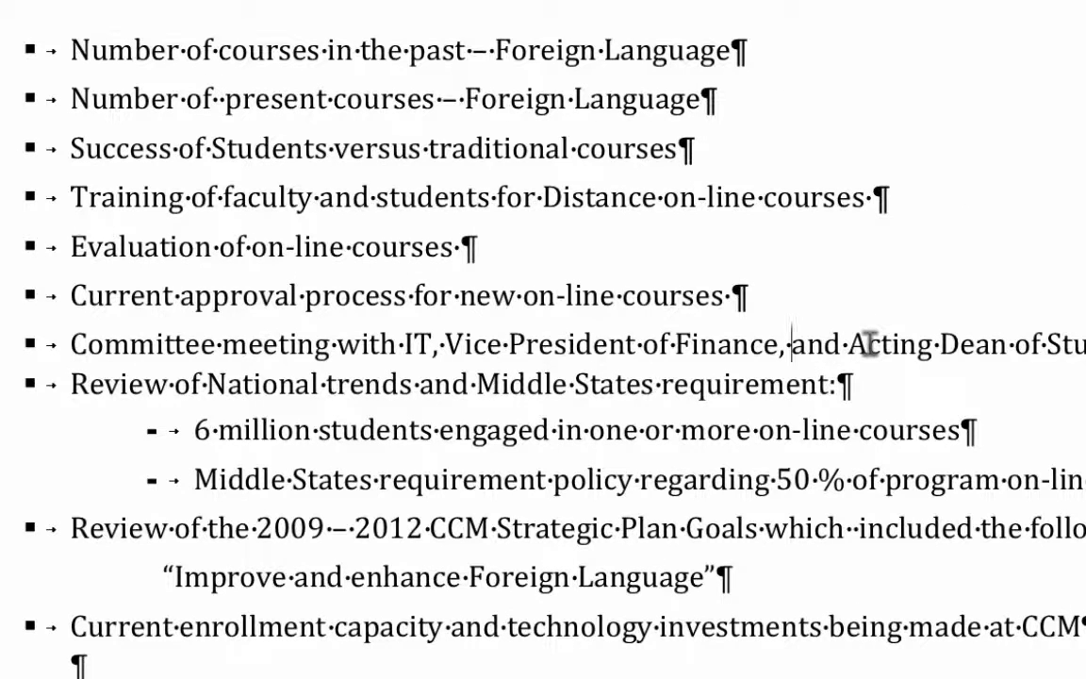
key(shift+Return)
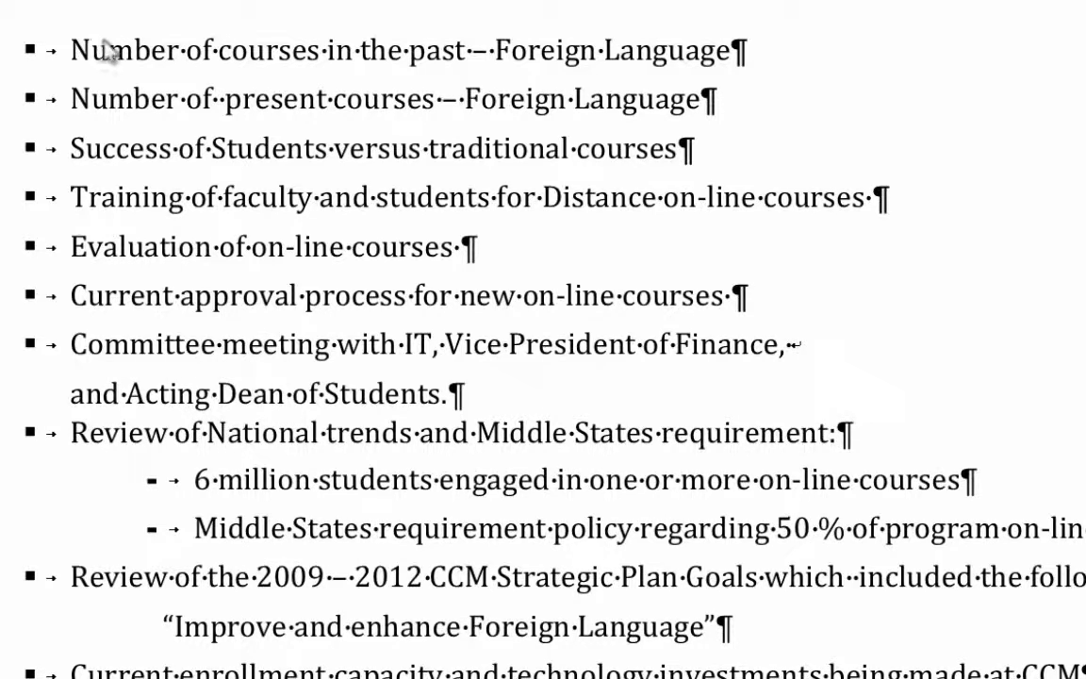
click(75, 49)
Step: Make the entire bulleted list single-spaced
drag(76, 49, 660, 674)
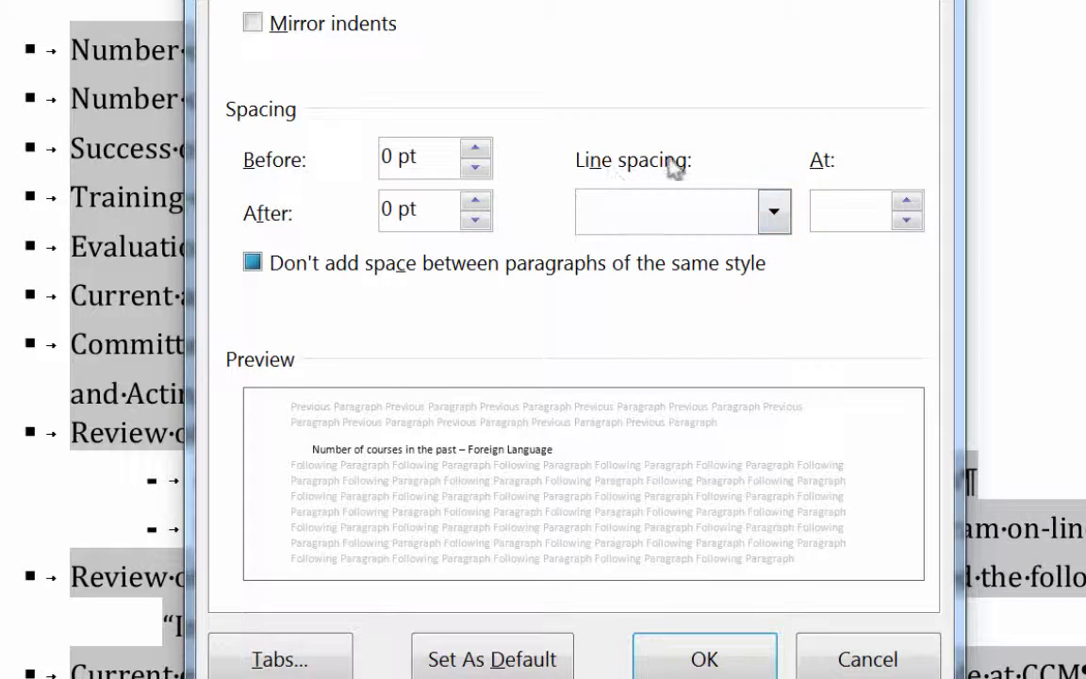
click(772, 213)
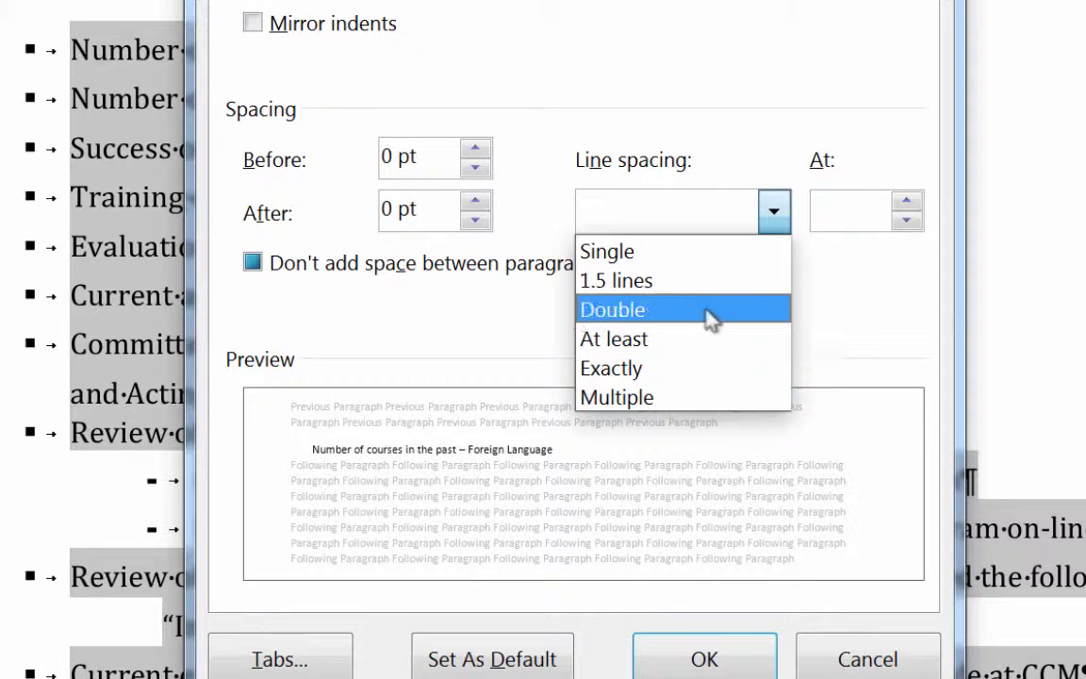
click(709, 253)
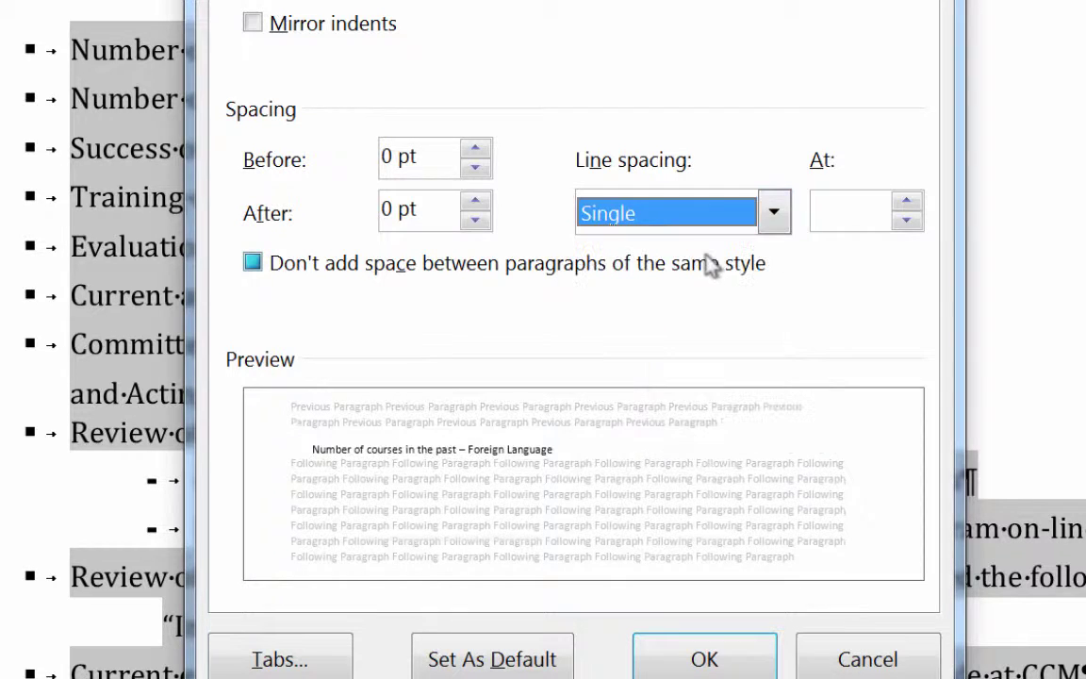
click(749, 650)
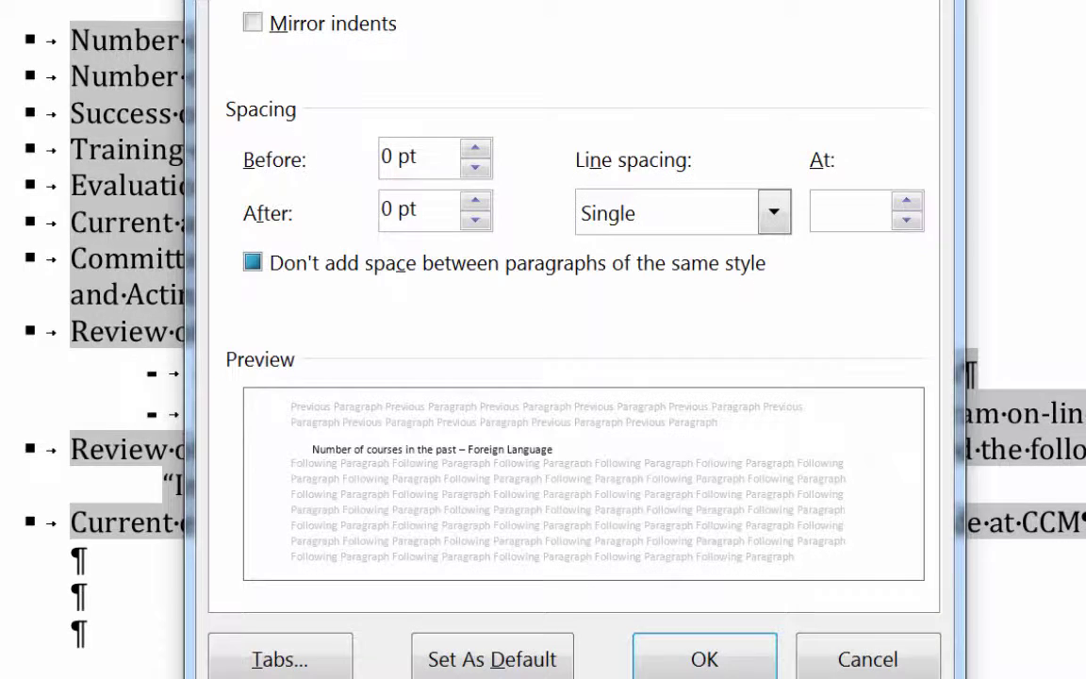
Step: Add 6 pt of space before each list item
click(475, 150)
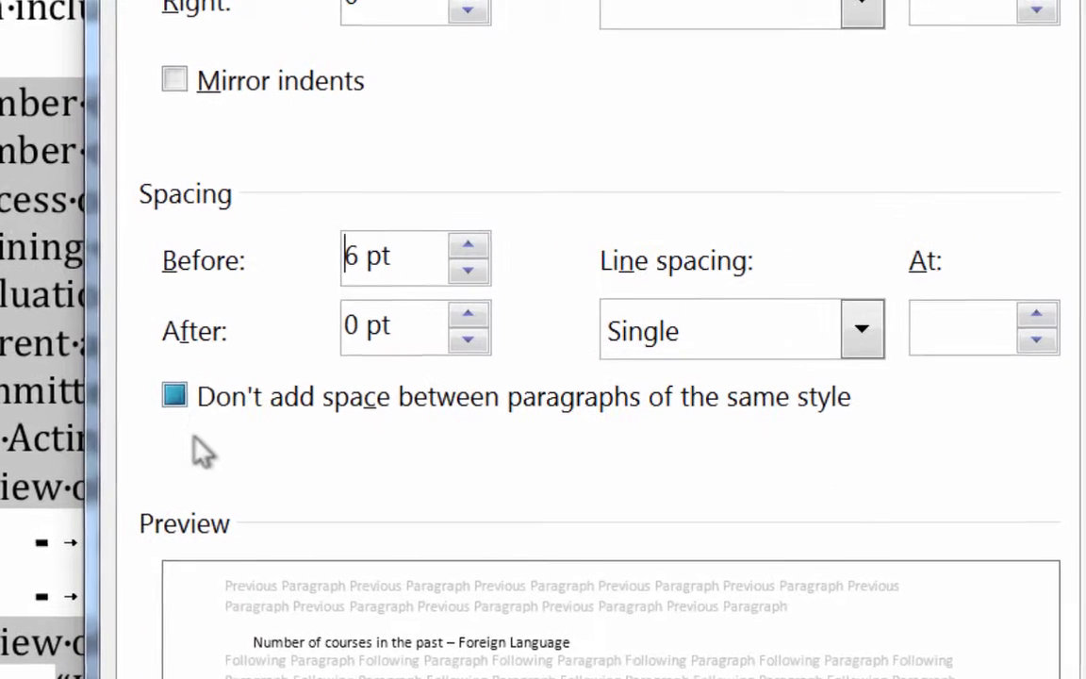
click(174, 397)
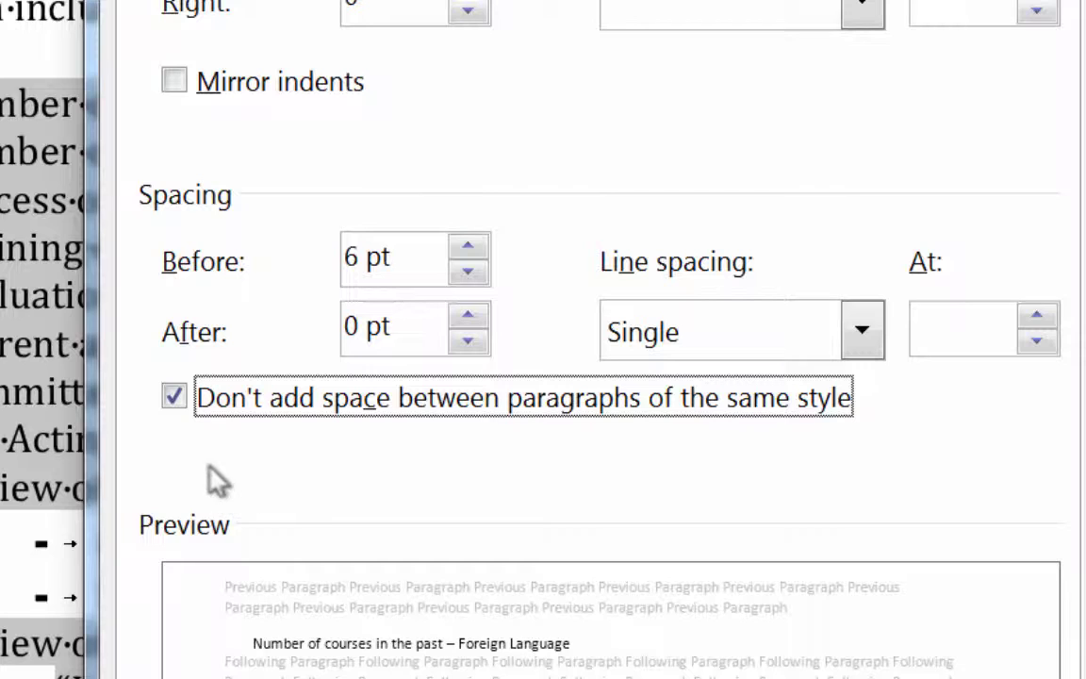
click(175, 396)
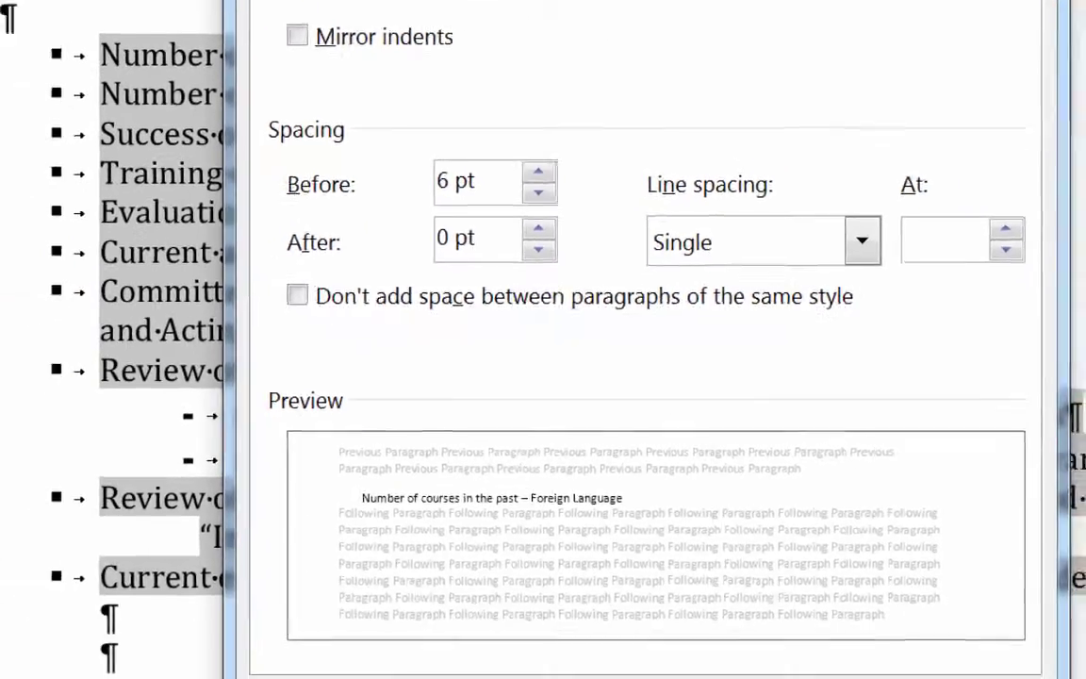
key(Return)
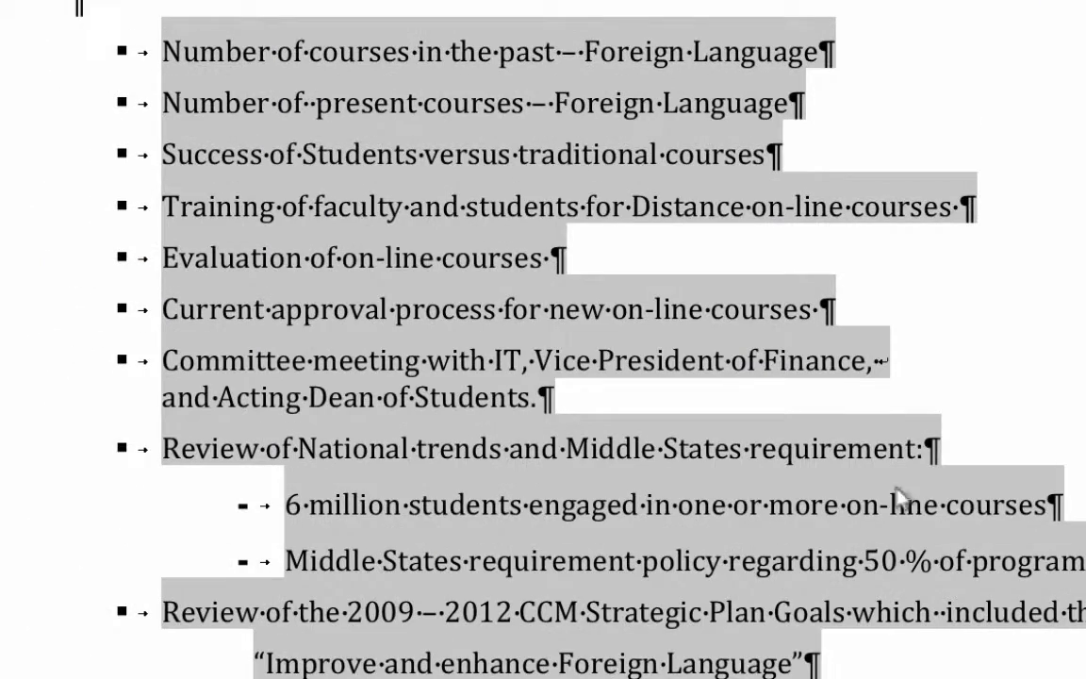